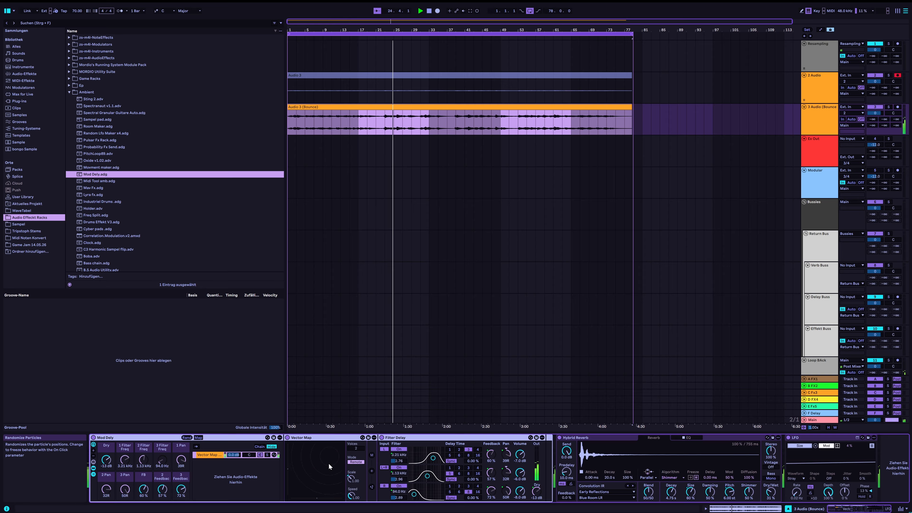
right_click(507, 459)
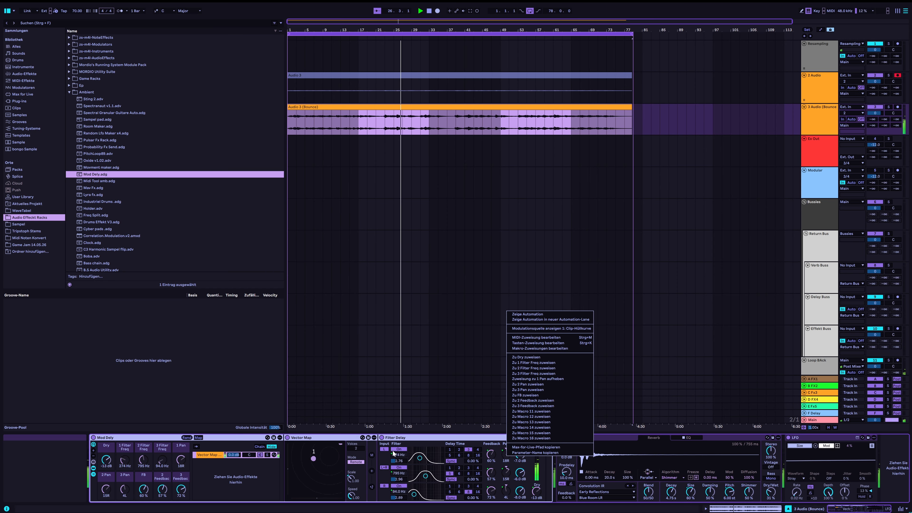
click(400, 441)
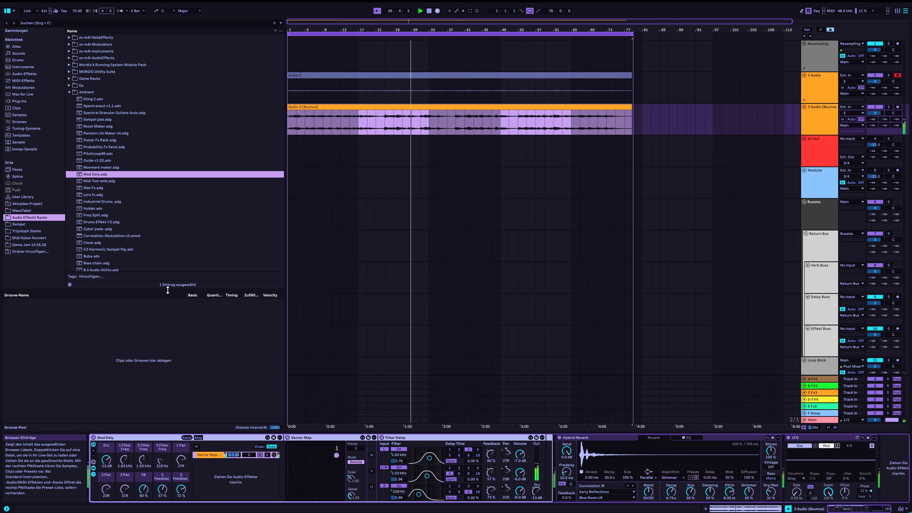
Look at the contents of the Inspired by Nature pack in the Packs library, then fold it up again.
click(25, 173)
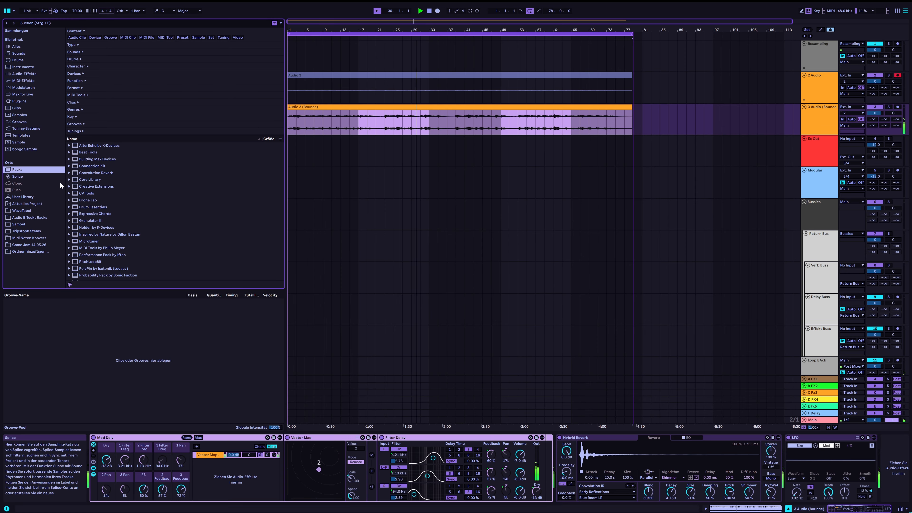
click(72, 234)
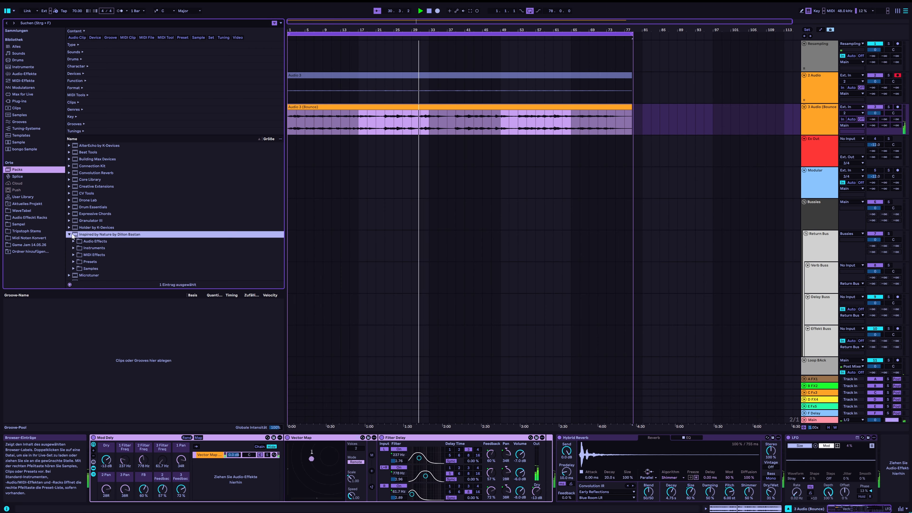
click(69, 234)
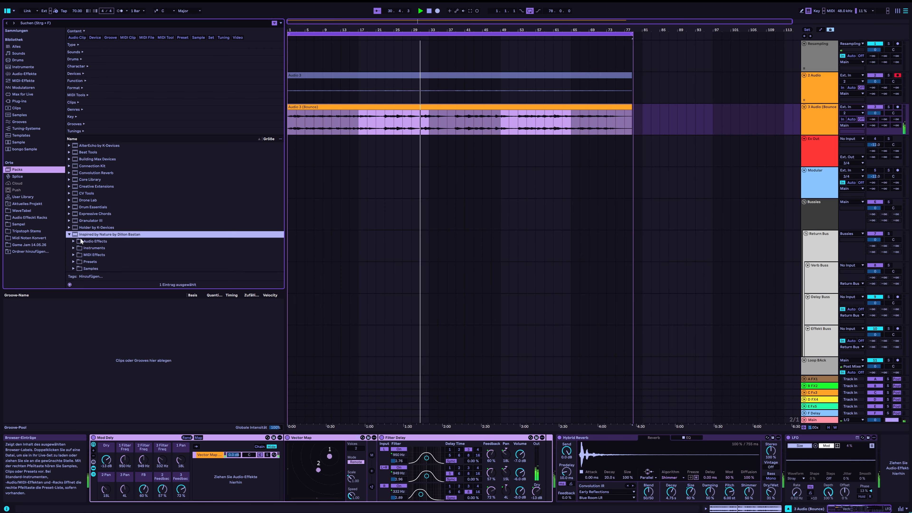
click(68, 234)
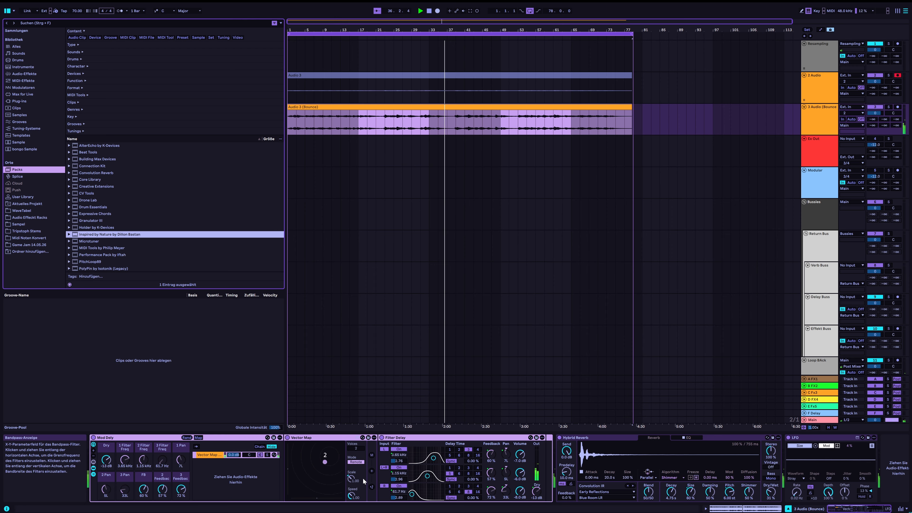
Lower the Vector Map's Speed and hide the devices inside the Mod Dely rack.
drag(352, 495, 352, 512)
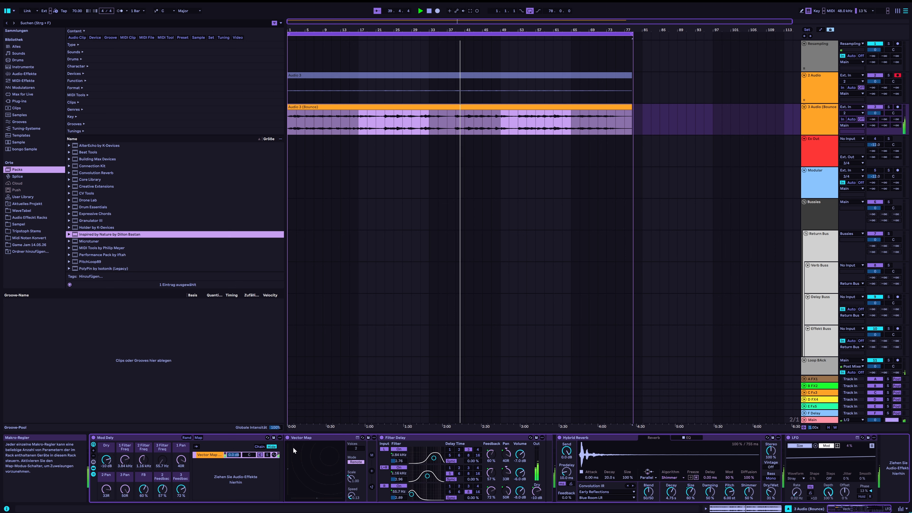
click(93, 474)
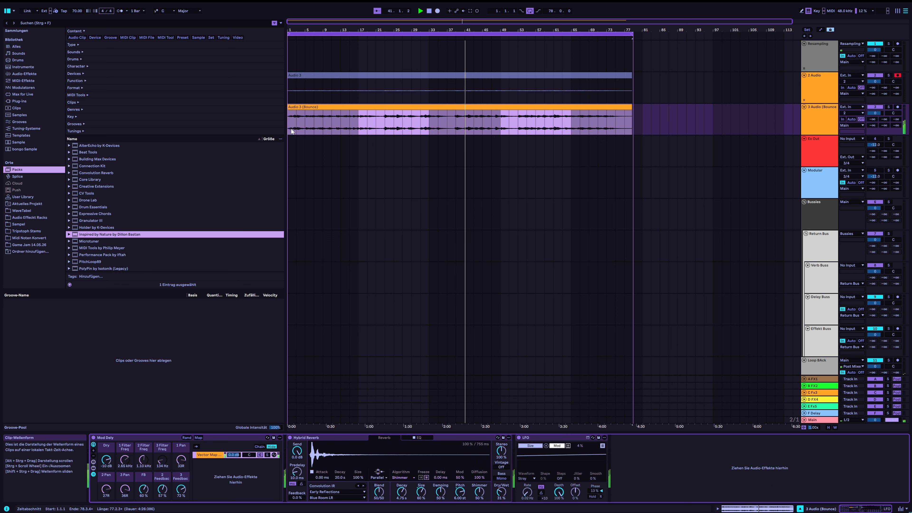
Search all library content for "gr" and insert Grain Delay between the Mod Dely rack and Hybrid Reverb.
click(73, 23)
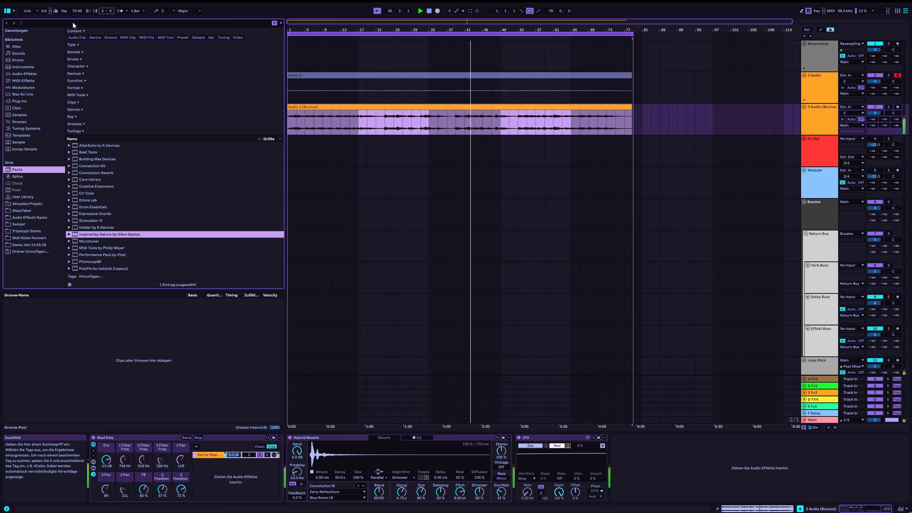
text(gr)
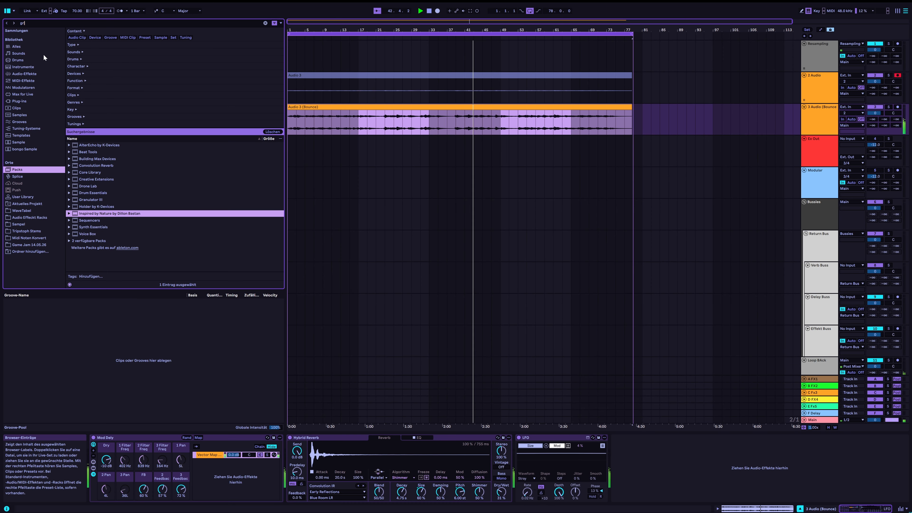
click(23, 46)
drag(94, 60, 291, 464)
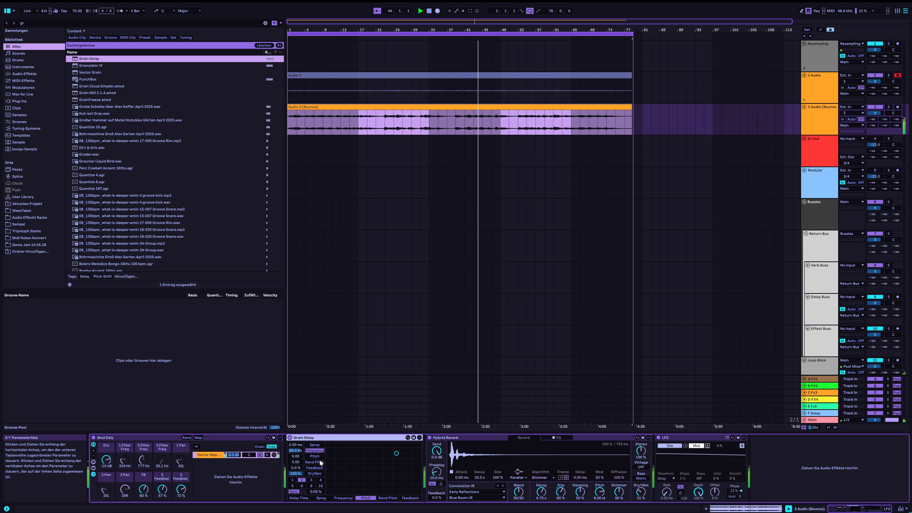
Group Grain Delay into an Audio Effect Rack and add a second, empty chain to it.
key(ctrl+g)
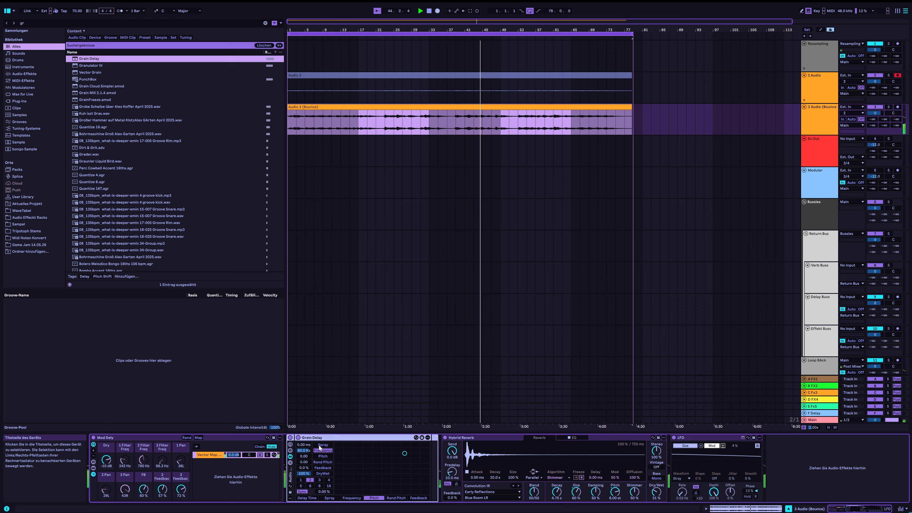
click(290, 463)
right_click(308, 465)
click(318, 468)
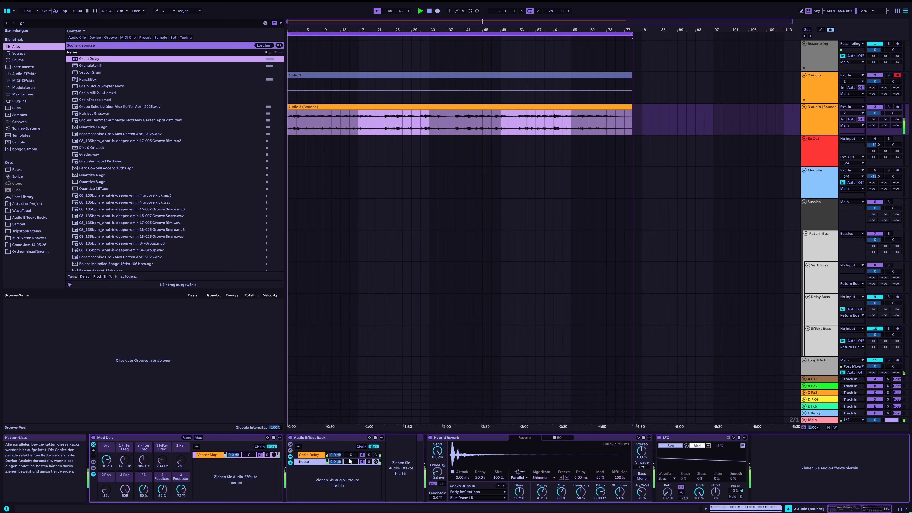
Set the Grain Delay chain's volume to -7.0 dB and the Grain Delay's beat division to 3.
drag(337, 455, 337, 461)
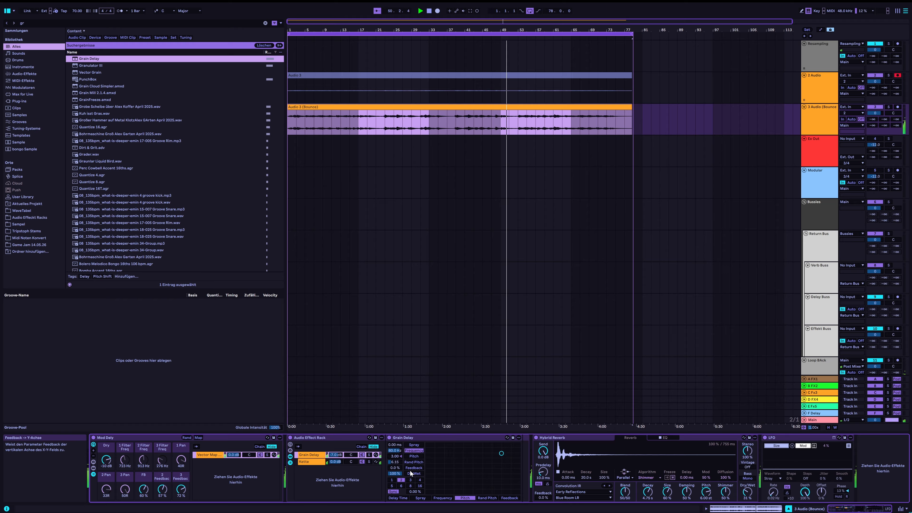
click(411, 480)
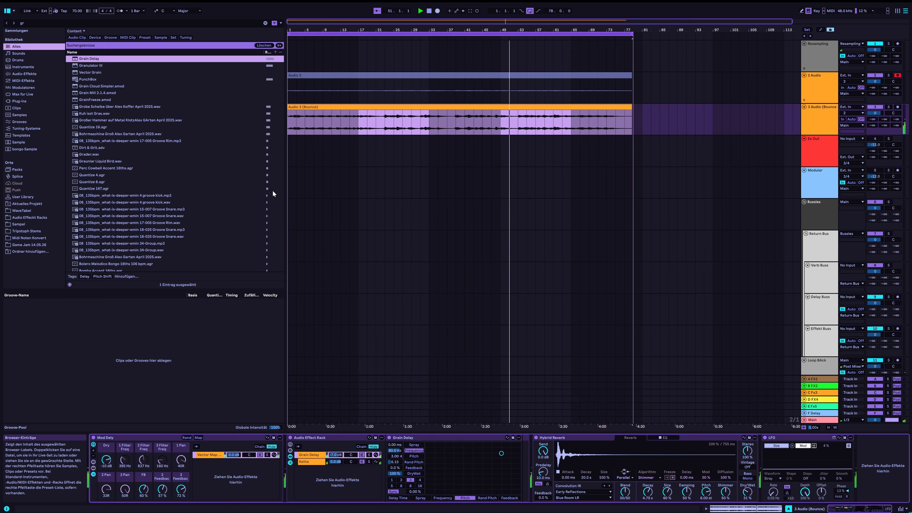
Search the library for "lfo" and insert an LFO directly after Grain Delay in its chain.
click(43, 22)
key(BackSpace)
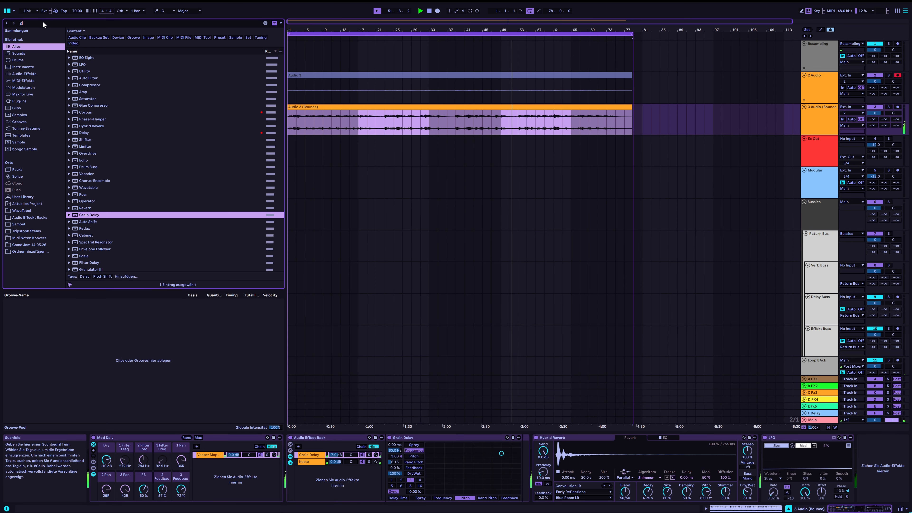
text(lfo)
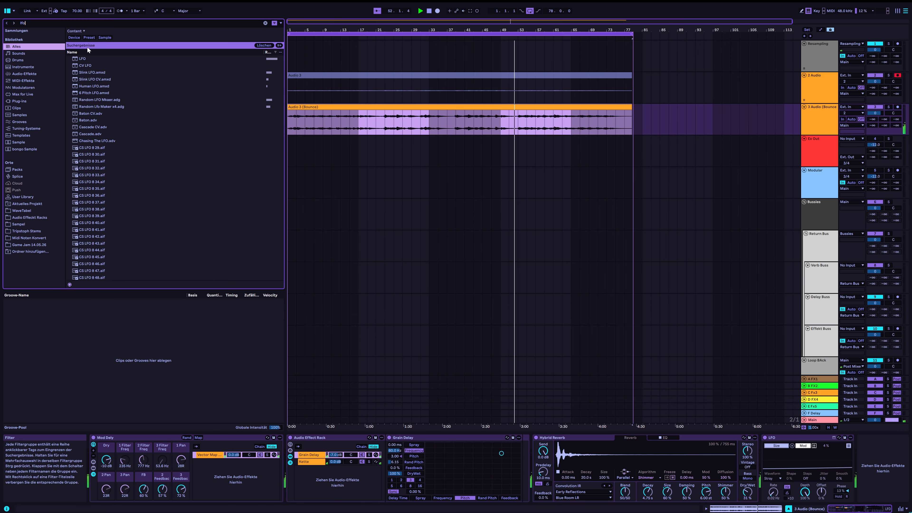
mouse_move(83, 59)
mouse_down()
mouse_move(318, 147)
mouse_move(538, 410)
mouse_move(524, 444)
mouse_up()
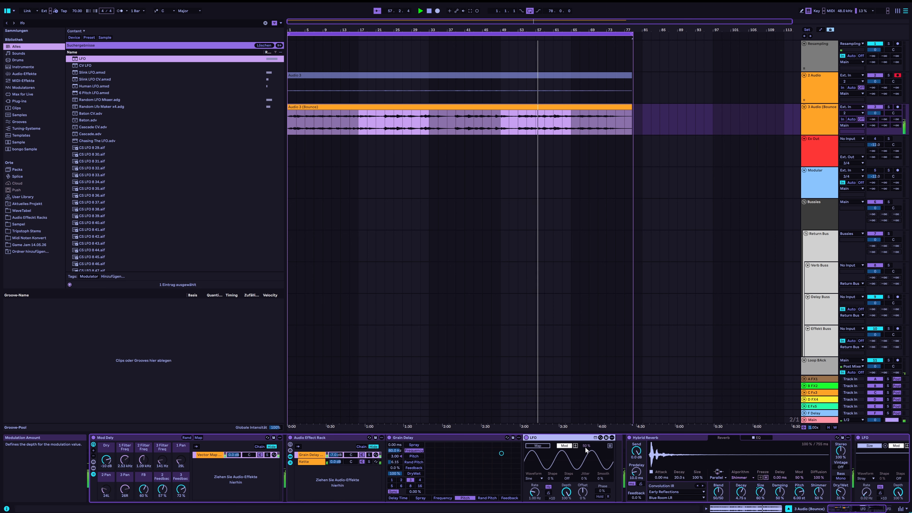
Set the new LFO's modulation amount to 14% and map it to Grain Delay's Spray.
drag(586, 446, 586, 459)
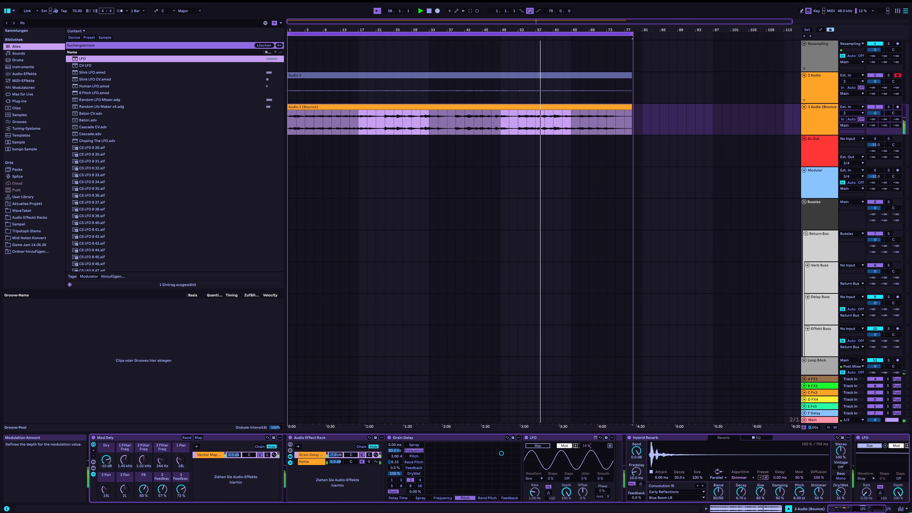
click(545, 446)
click(397, 445)
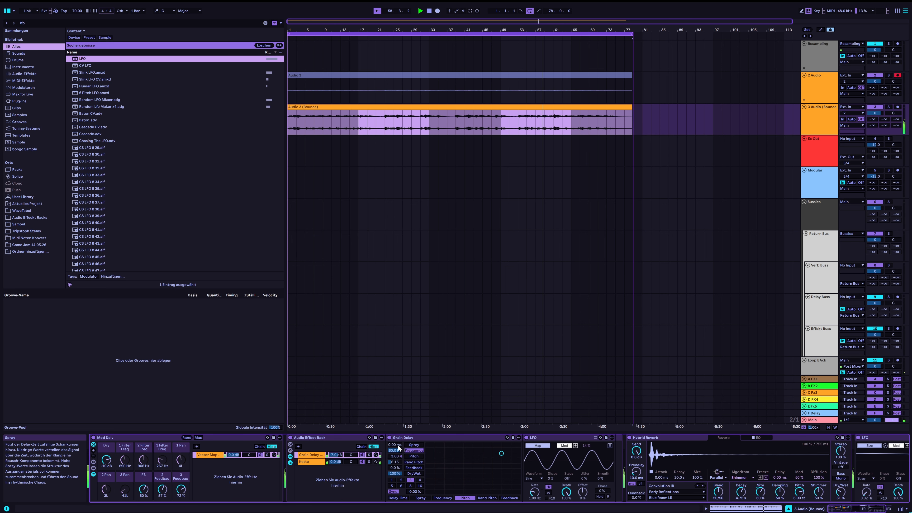
Adjust the modulation amount of the LFO's second mapping slot and map it to Grain Delay's Frequency.
click(610, 446)
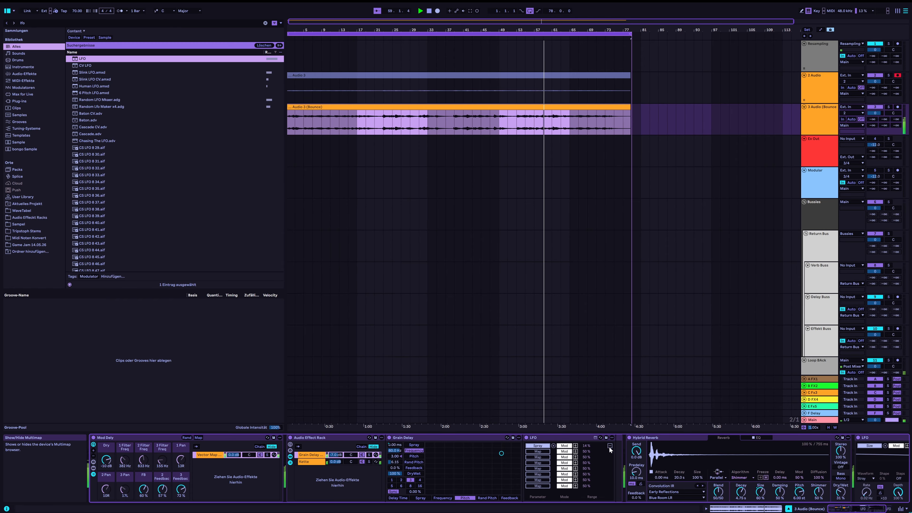
mouse_move(579, 452)
mouse_down()
mouse_move(579, 460)
mouse_move(585, 453)
mouse_up()
click(541, 452)
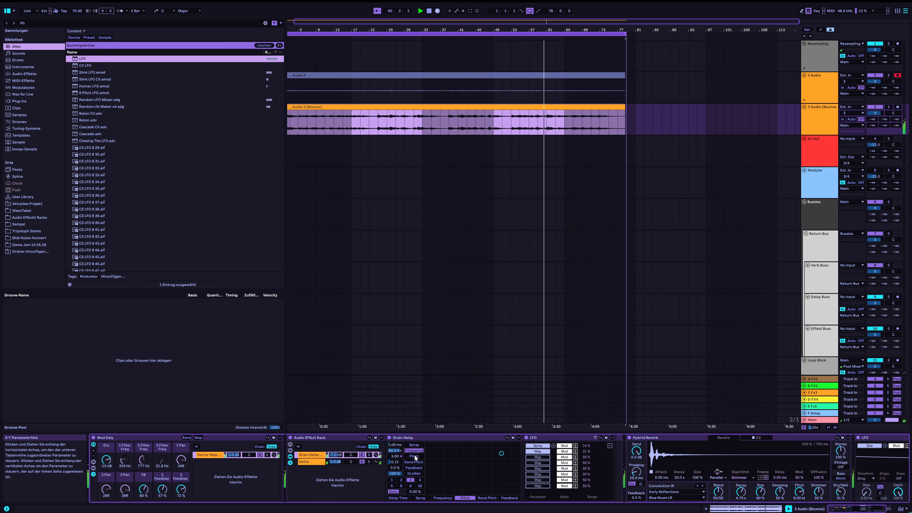
click(610, 446)
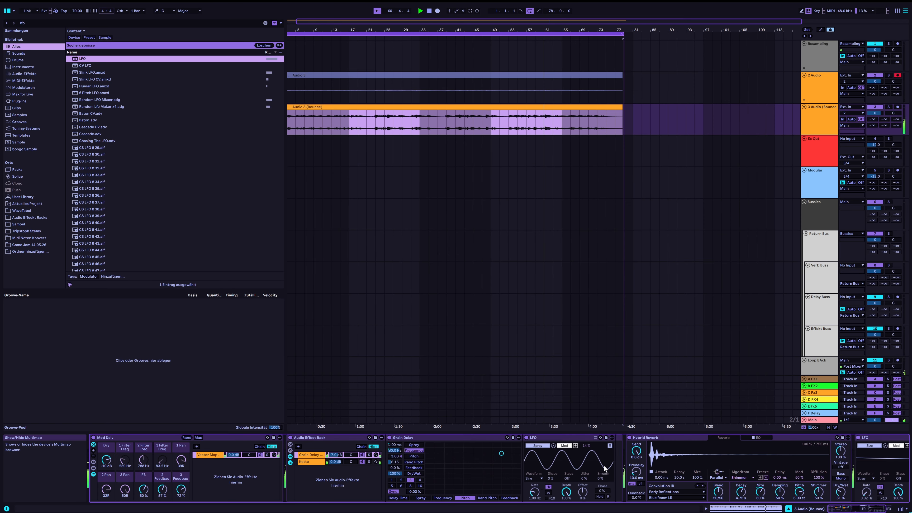
Slow the new LFO's rate to 0.07 Hz and change its waveform to Stray.
drag(535, 493, 603, 488)
click(531, 479)
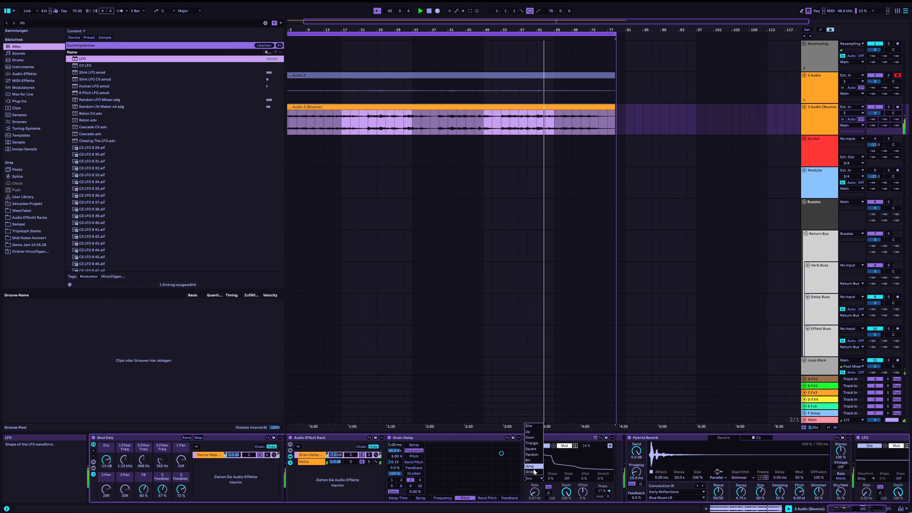
click(541, 440)
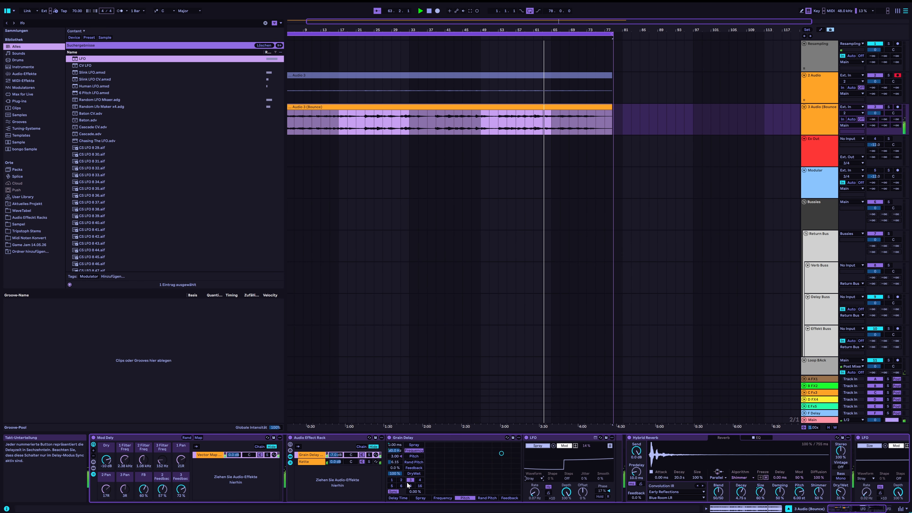
Adjust the modulation amount of the LFO's third mapping slot and map it to Grain Delay's Beat Swing.
click(610, 448)
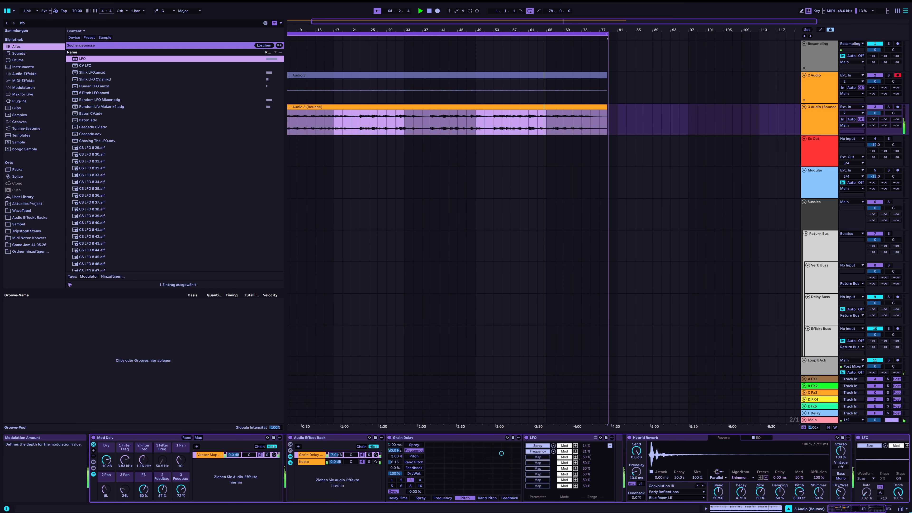
drag(589, 458, 589, 460)
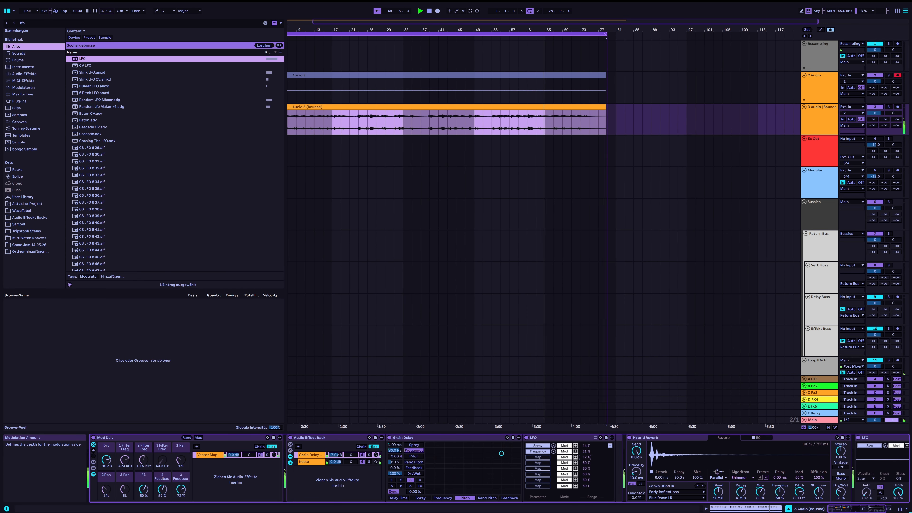
click(538, 457)
click(415, 491)
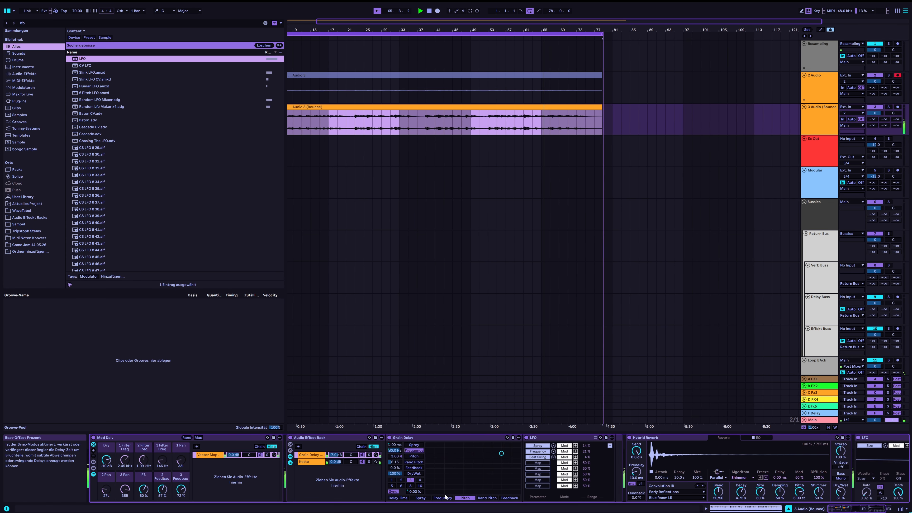
Open the Audio 3 (Bounce) clip's properties and toggle its warping.
double_click(439, 122)
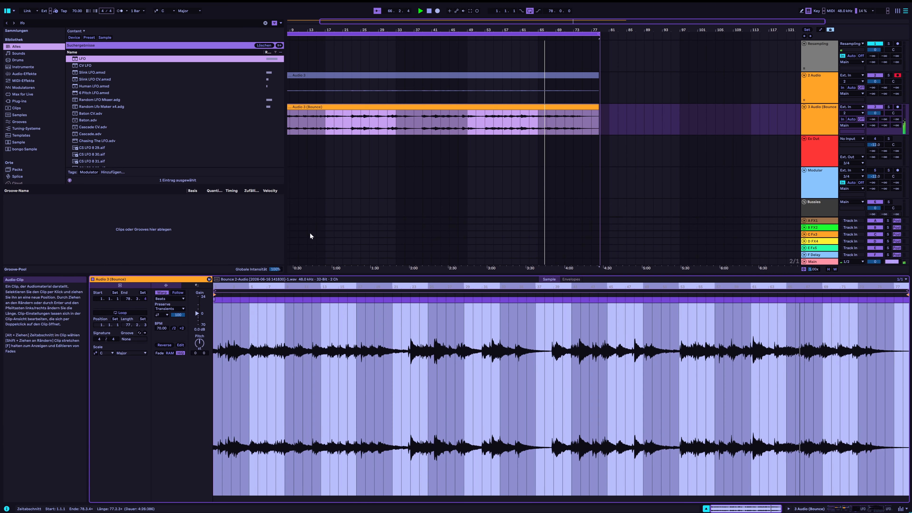
click(161, 292)
Return to the bounced track's devices and lower the Grain Delay chain's volume to about -11 dB.
click(816, 127)
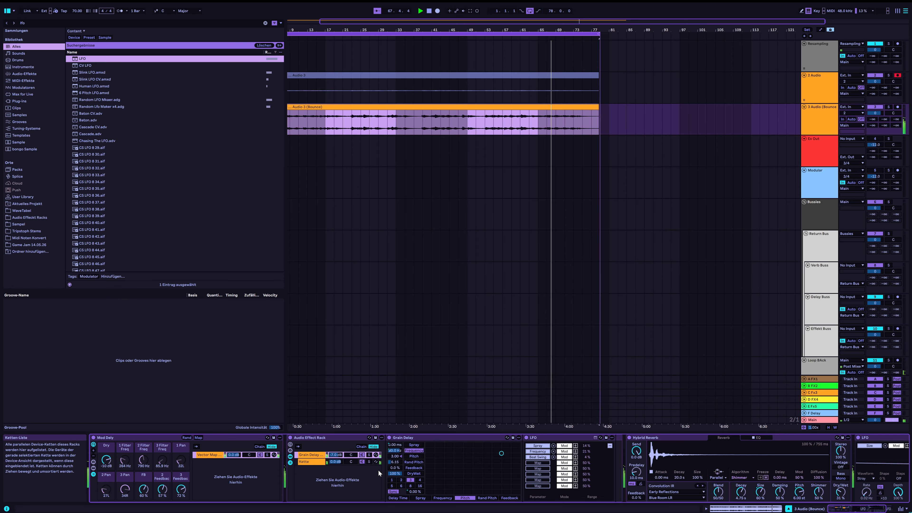
drag(337, 455, 336, 469)
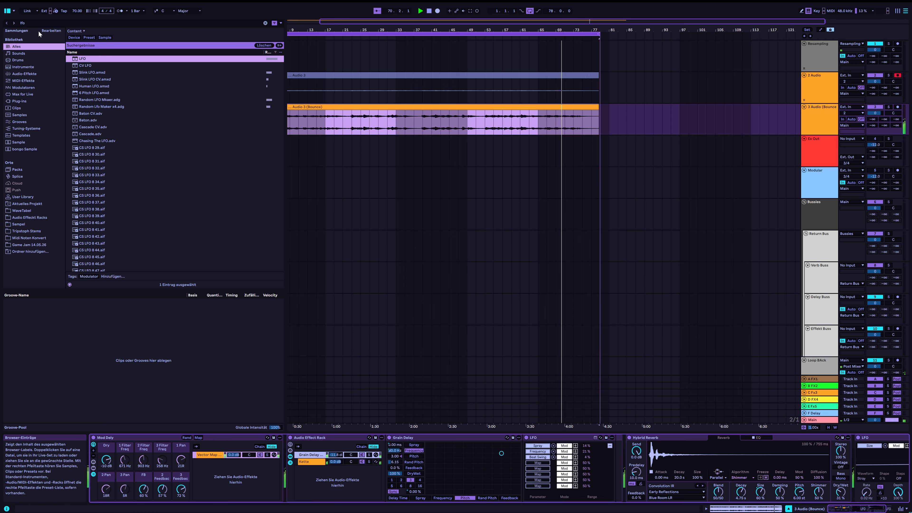
Search the library for "pa" and insert Auto Pan-Tremolo after the LFO in the Grain Delay chain.
click(40, 23)
key(BackSpace)
key(BackSpace)
key(BackSpace)
text(pa)
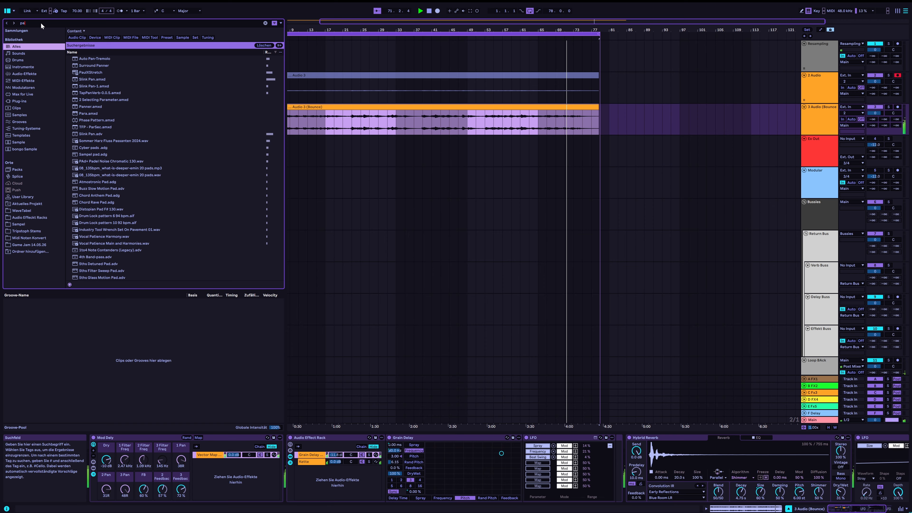
key(Down)
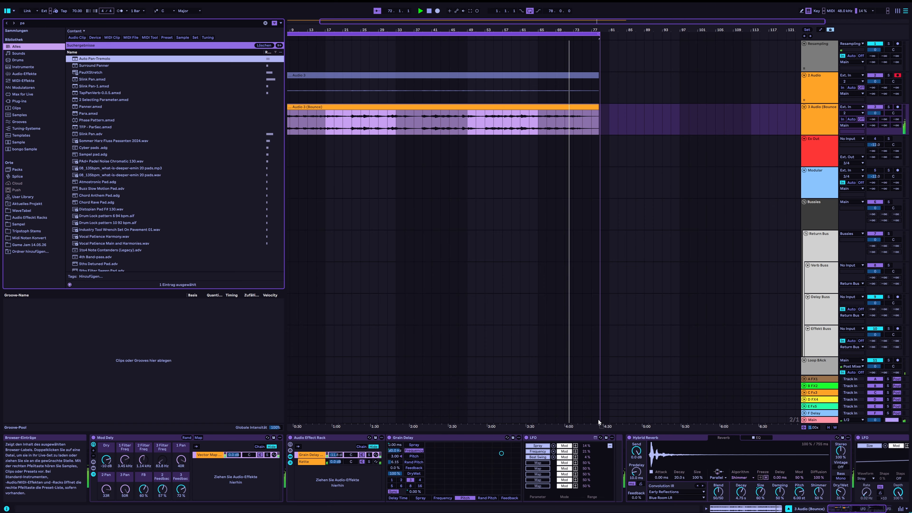
key(Return)
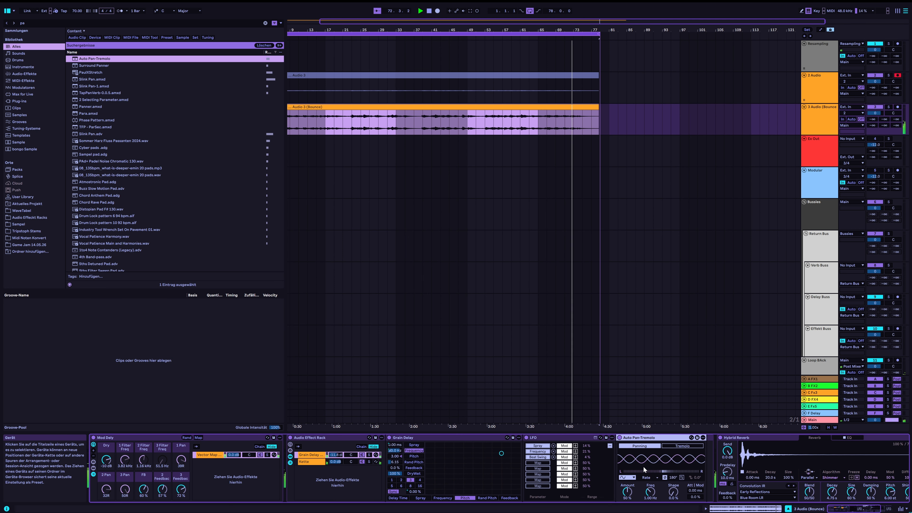
Set the Auto Pan-Tremolo's amount to 68% and its rate to 0.18 Hz.
drag(645, 497, 673, 485)
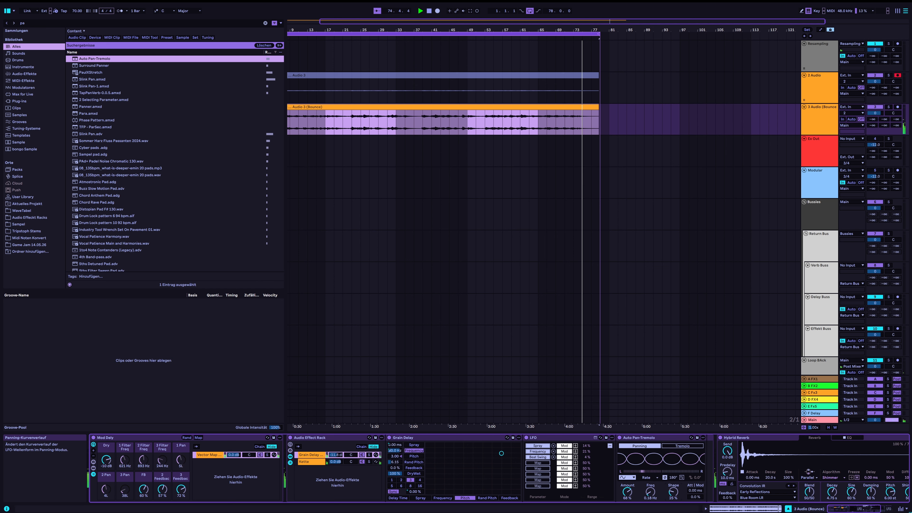
Map the LFO to the Auto Pan-Tremolo's frequency and panning shape, reducing the modulation amount on the frequency.
drag(695, 490, 695, 486)
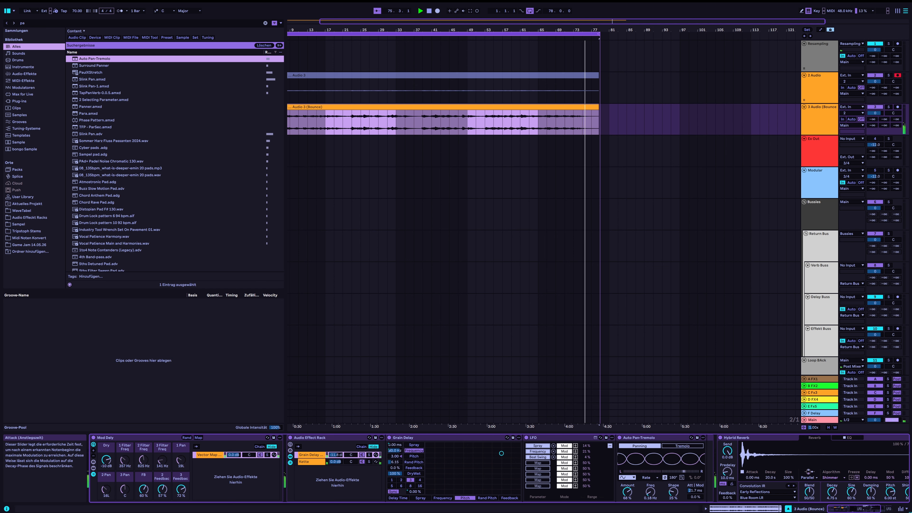
double_click(696, 492)
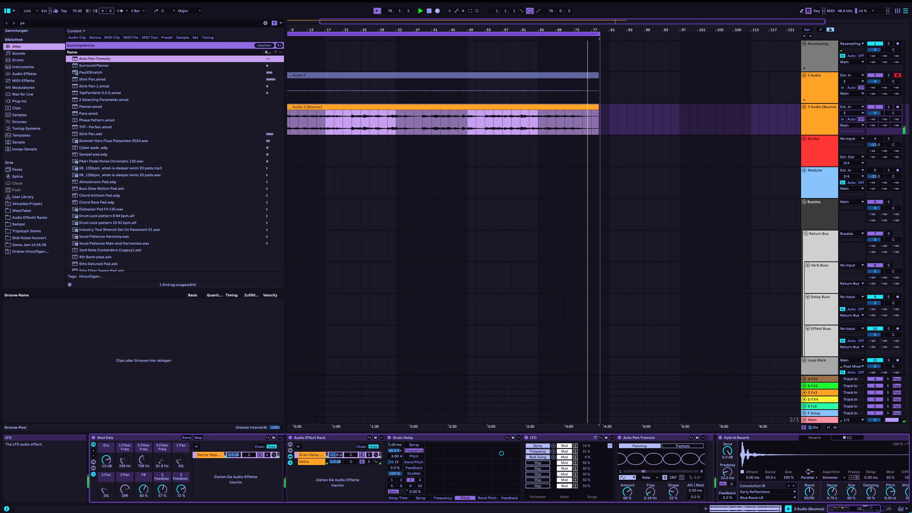
click(542, 464)
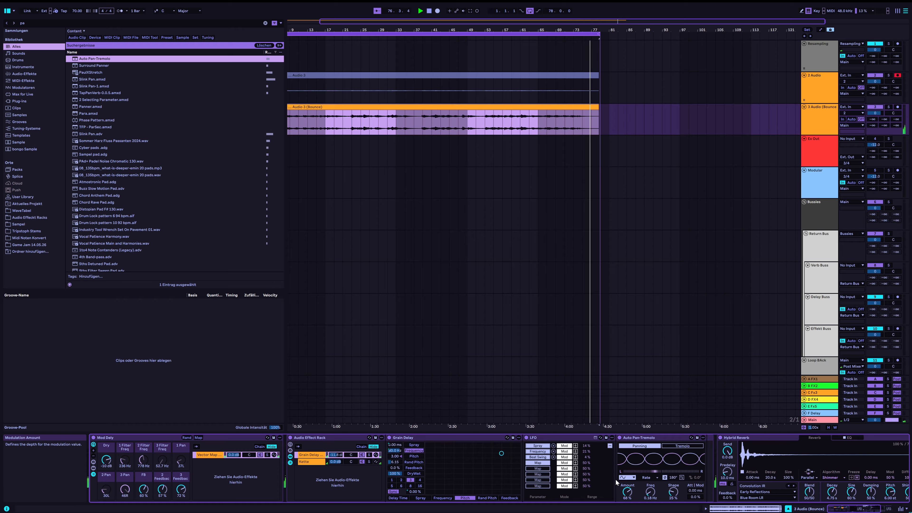
click(651, 492)
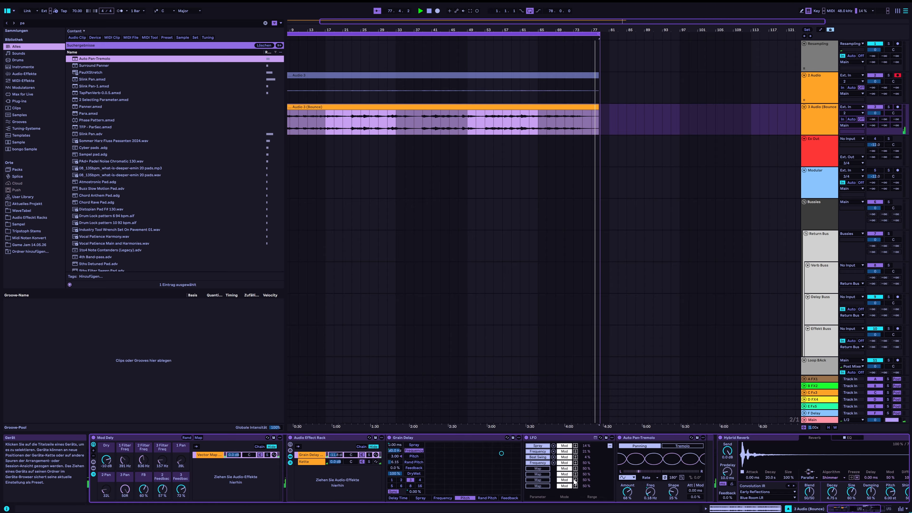
drag(586, 462, 586, 475)
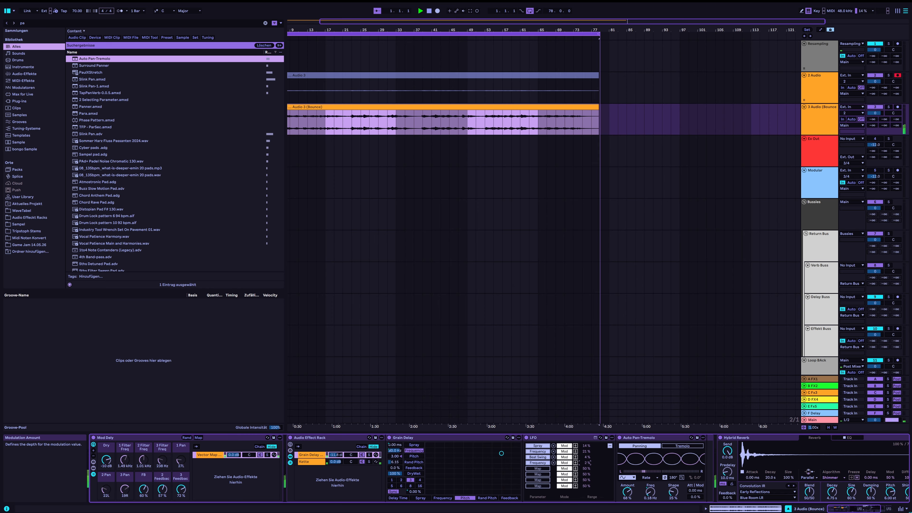
click(677, 490)
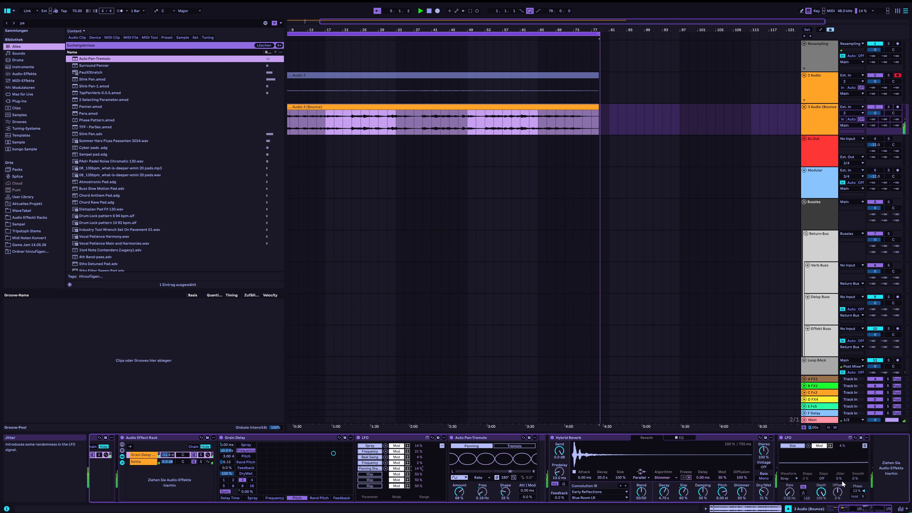
Search the library for "eq" and insert EQ Eight at the end of the bounced track's device chain.
click(44, 23)
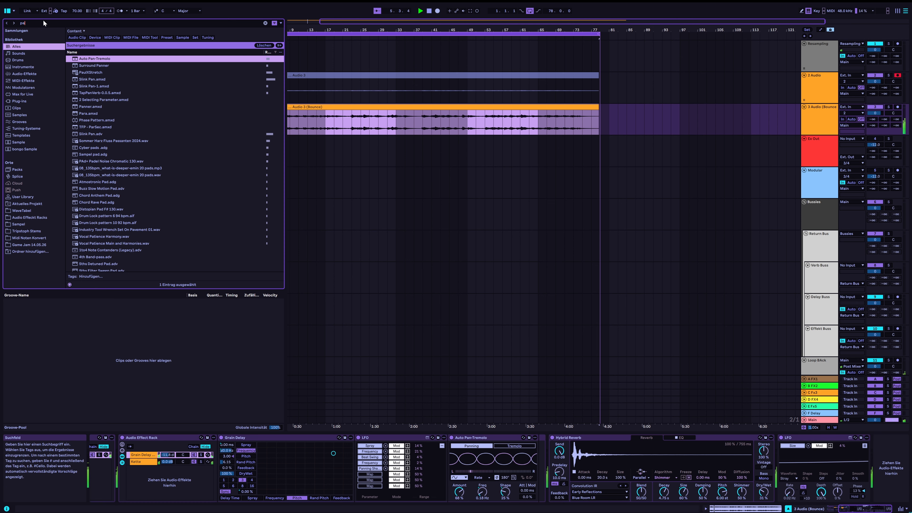
key(BackSpace)
key(BackSpace)
text(eq)
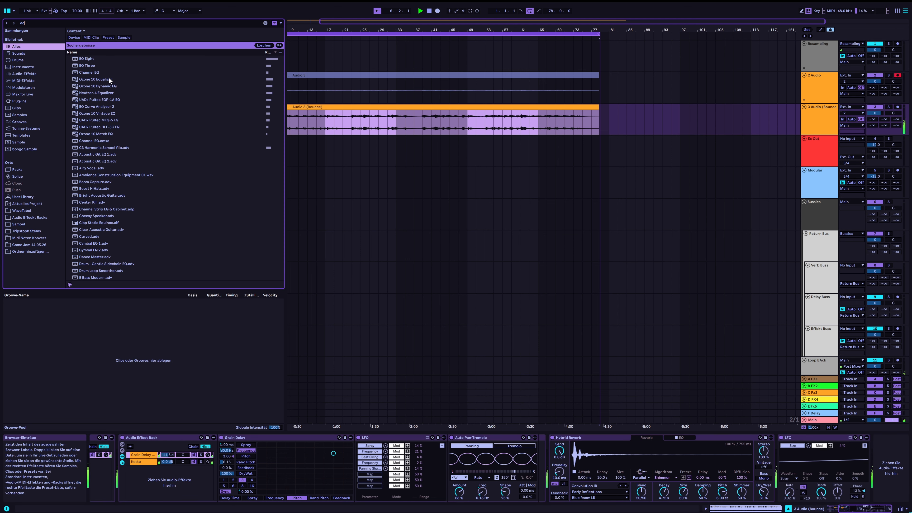
key(Down)
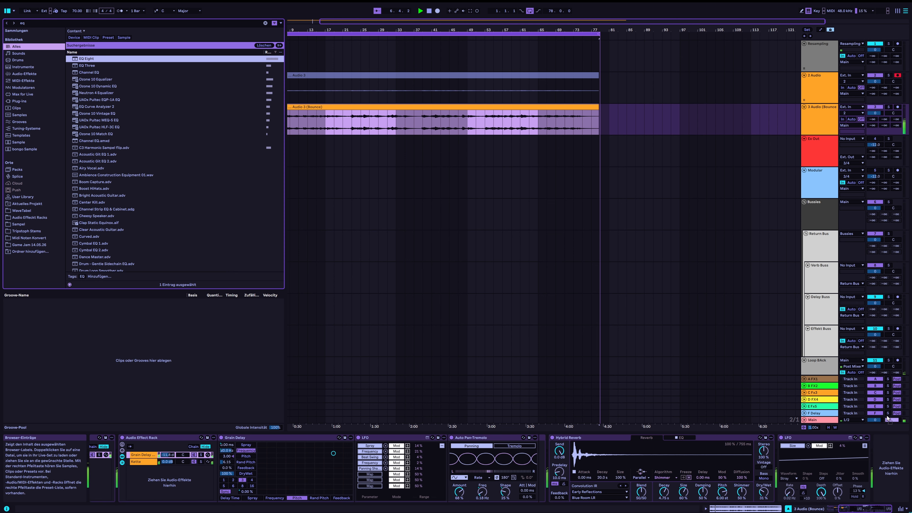
key(Return)
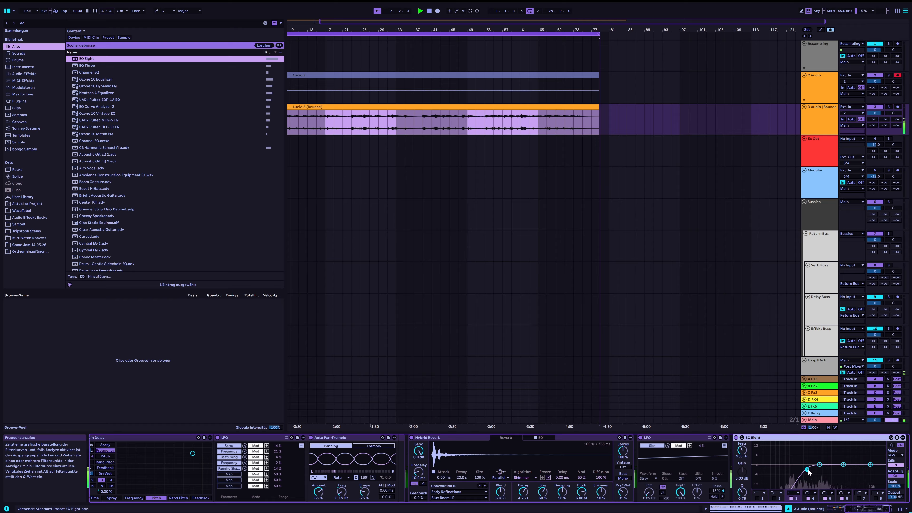
Low-cut the side signal at about 660 Hz and the mid signal at 60 Hz in EQ Eight.
drag(808, 470, 826, 470)
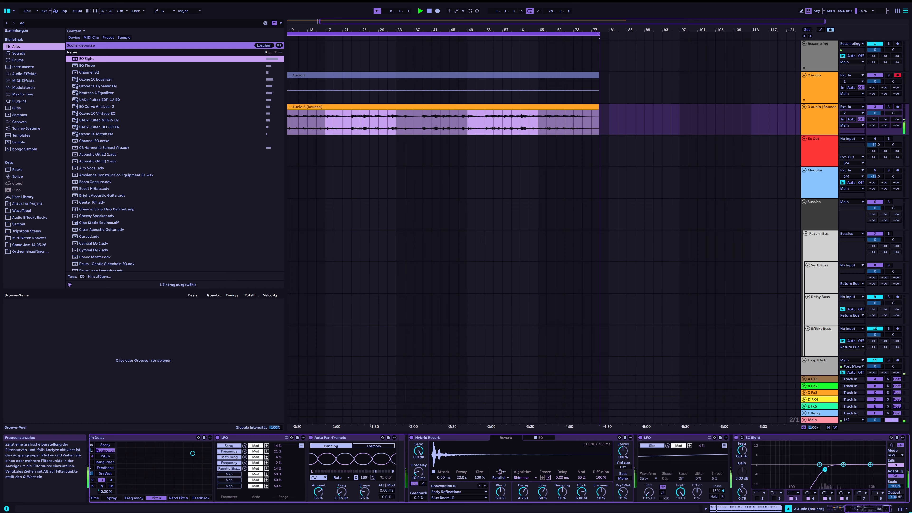
click(895, 466)
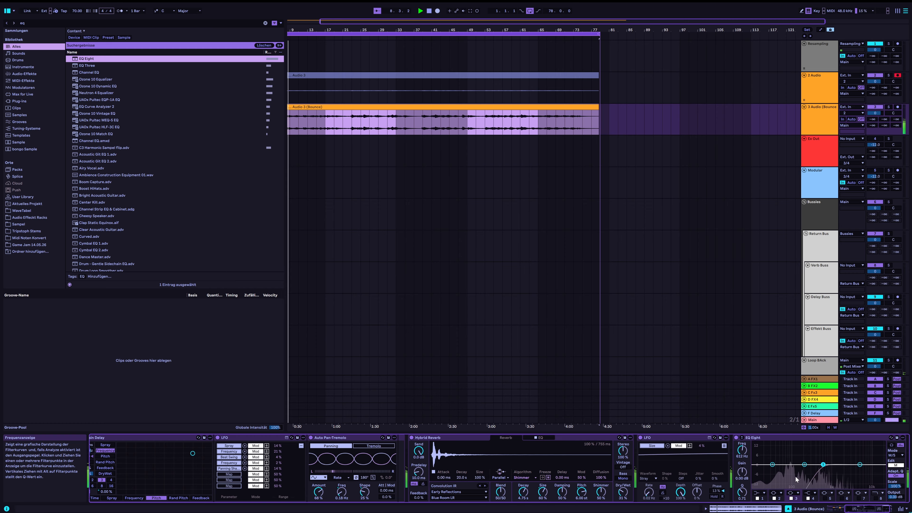
click(764, 494)
click(759, 456)
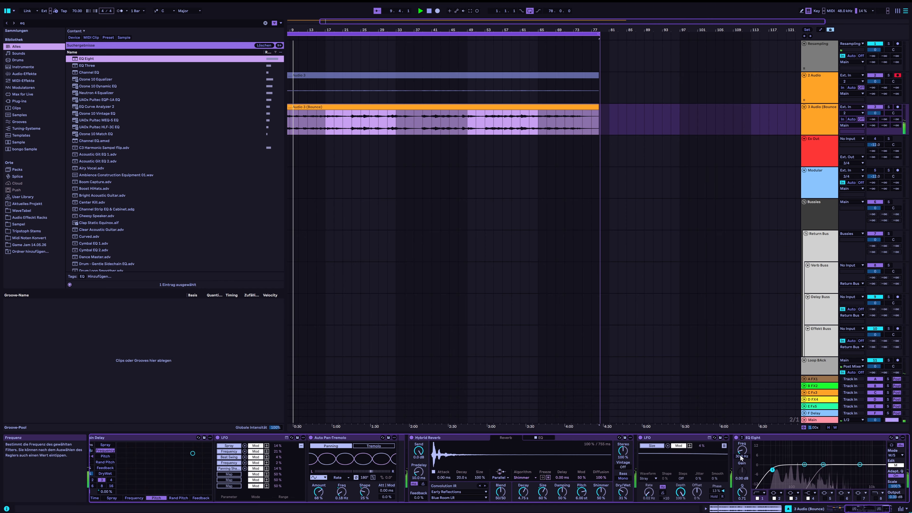
text(60)
key(Return)
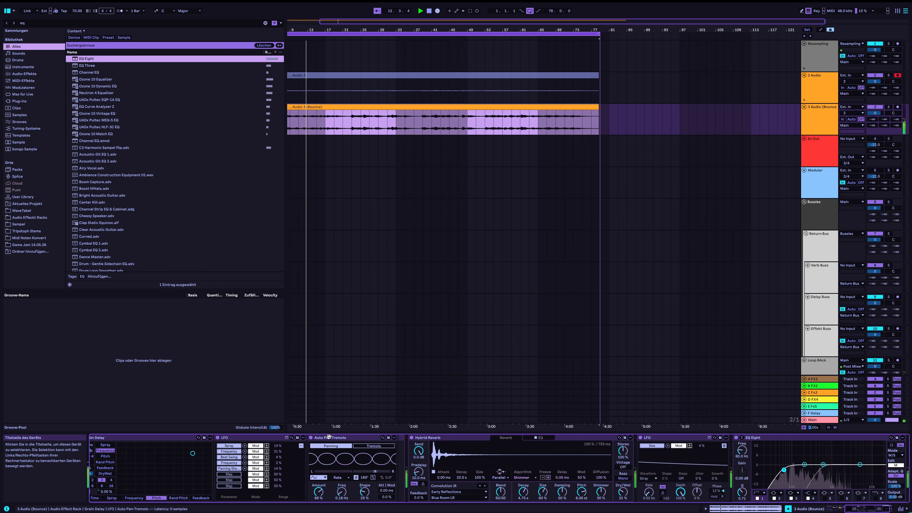
Rename the bounced audio track as First.
drag(336, 436, 531, 434)
drag(240, 437, 430, 443)
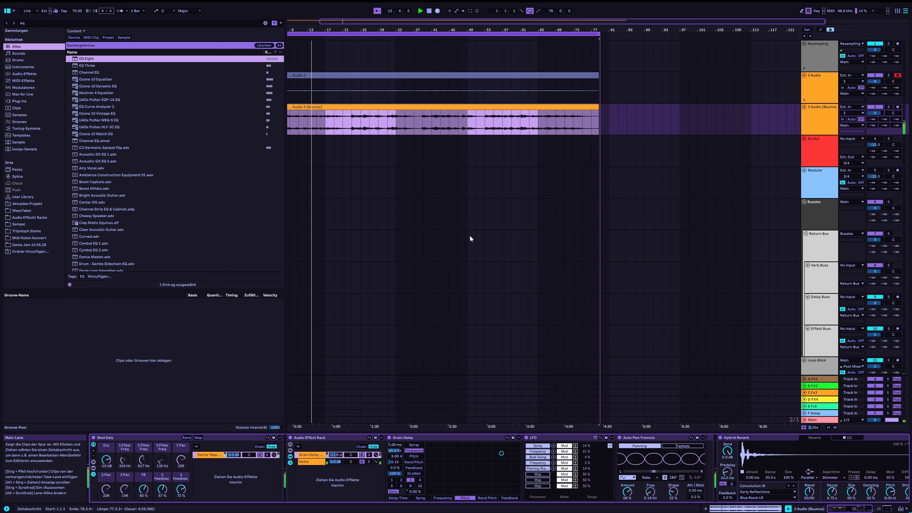
click(814, 110)
key(ctrl+r)
text(F)
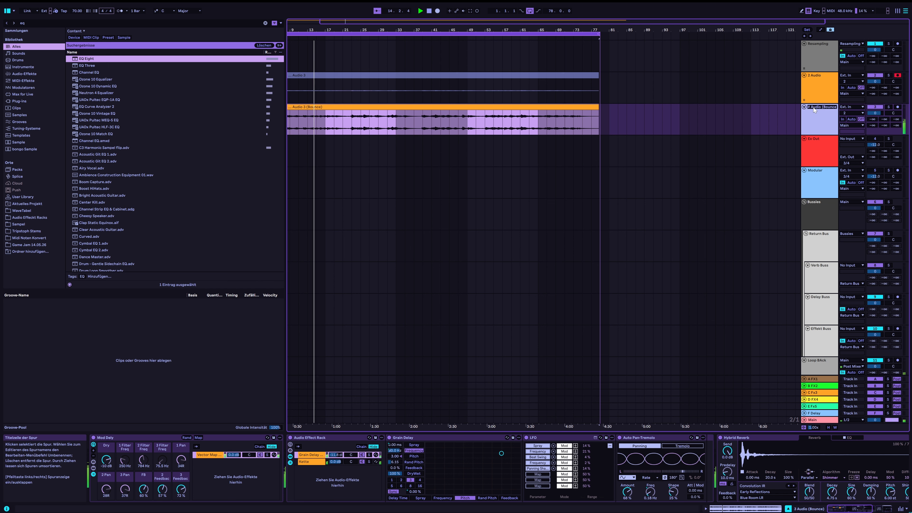
text(irt)
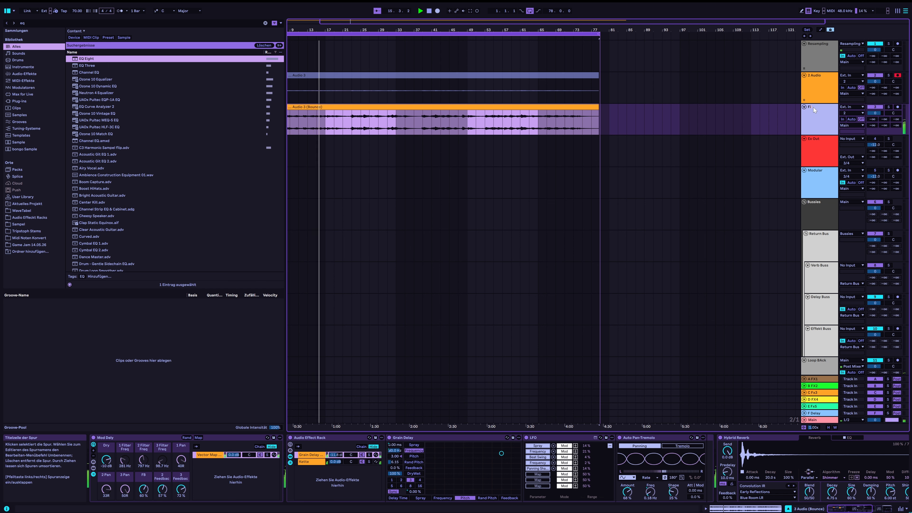
key(BackSpace)
text(i)
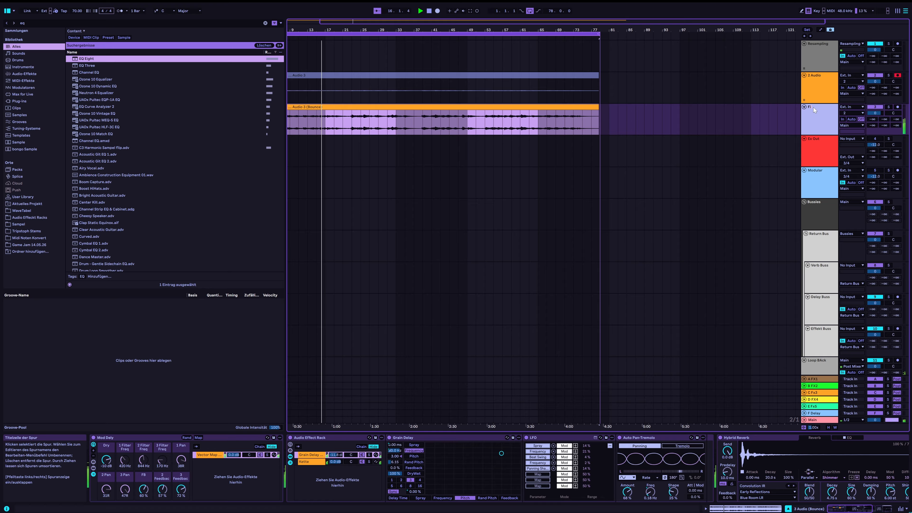
text(rst)
key(Return)
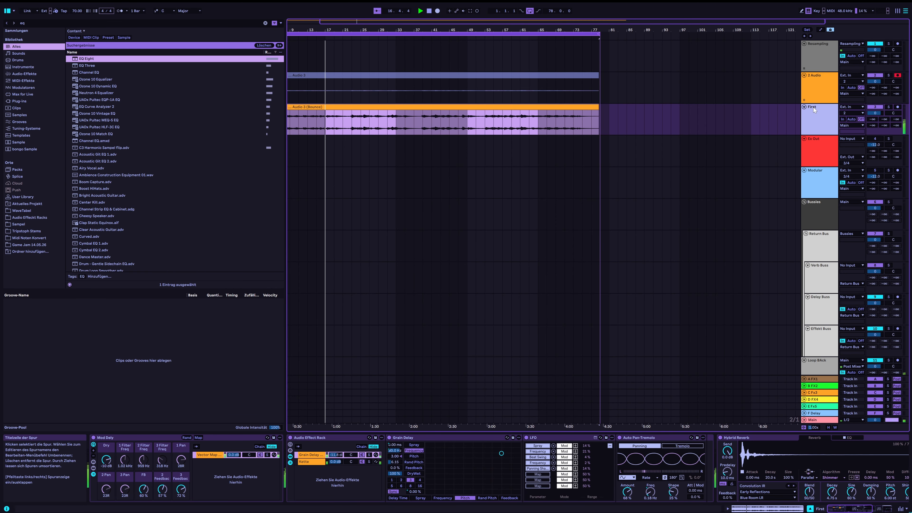
Duplicate the First track and reverse the audio clip on the copy.
key(ctrl+d)
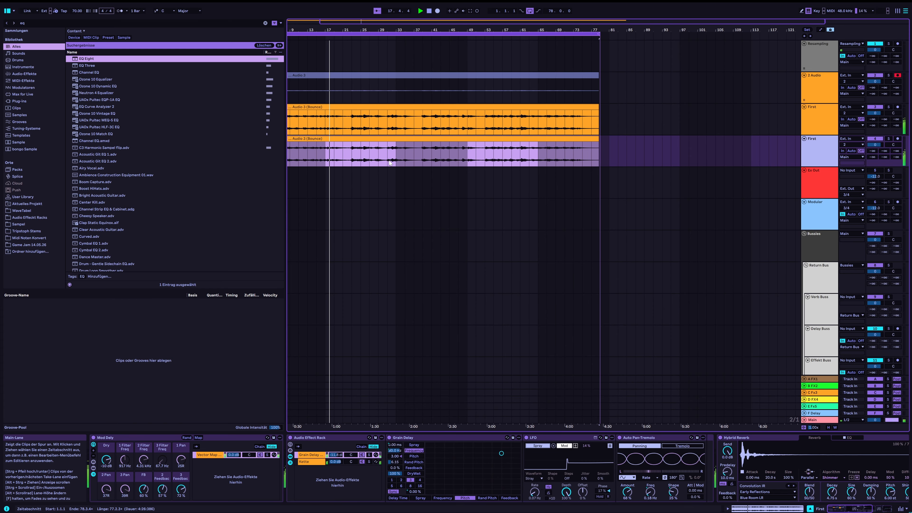
double_click(365, 139)
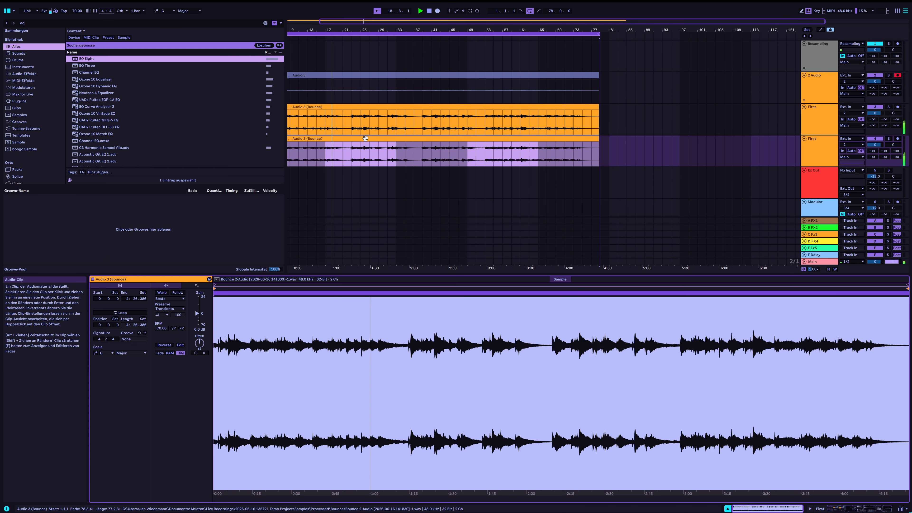
click(164, 346)
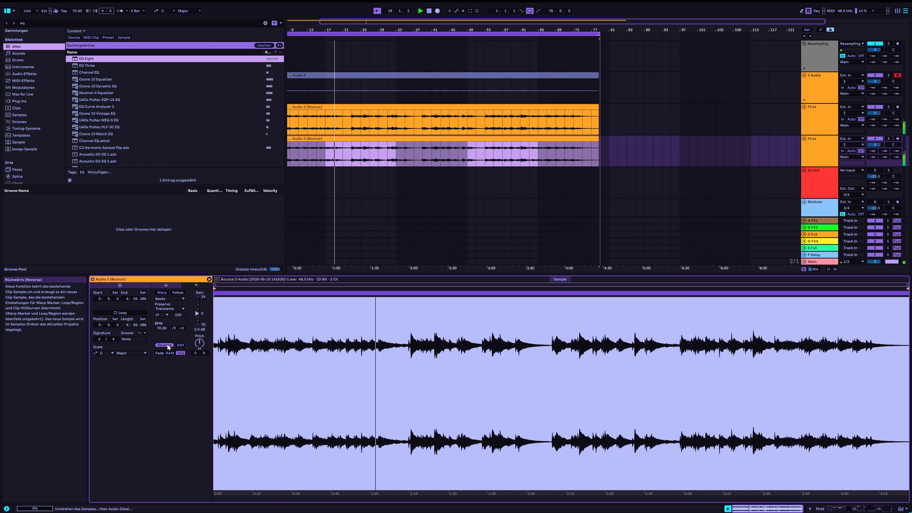
Search the library for "cor" and insert Corpus before Mod Dely on the duplicated First track.
click(815, 156)
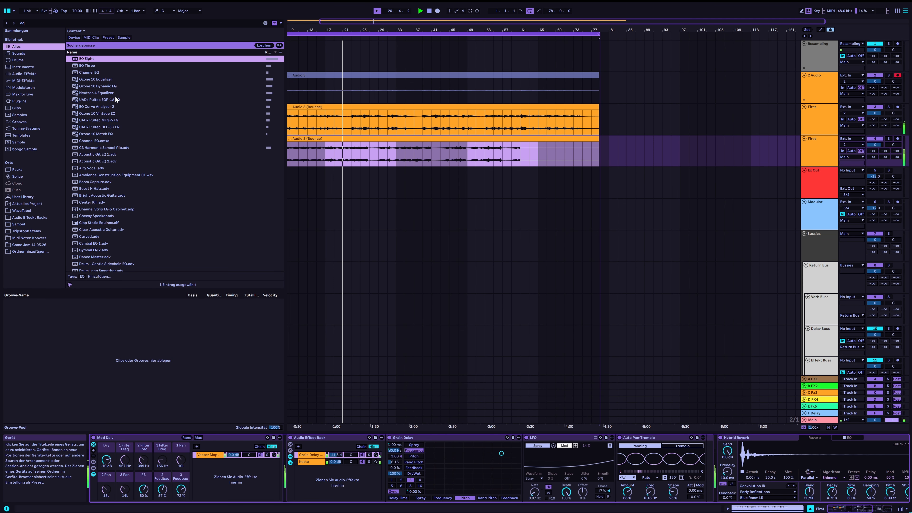
click(40, 25)
key(BackSpace)
key(BackSpace)
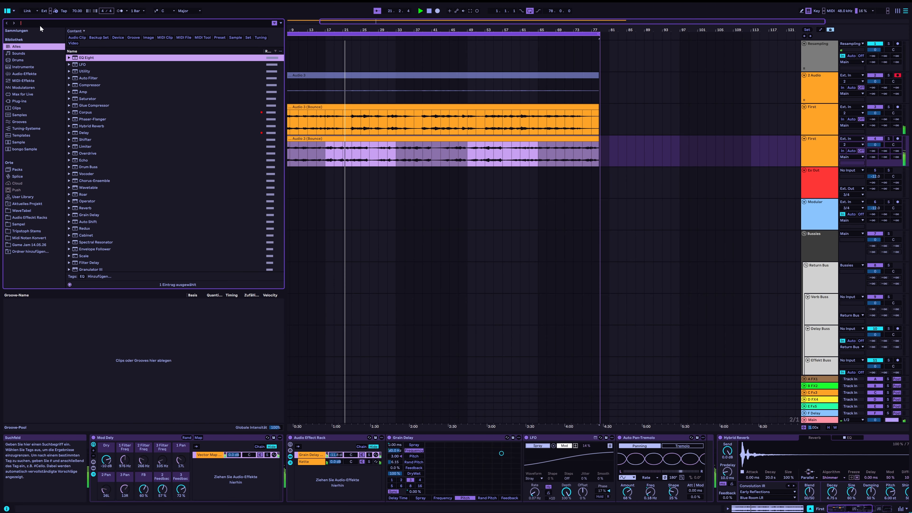
text(cor)
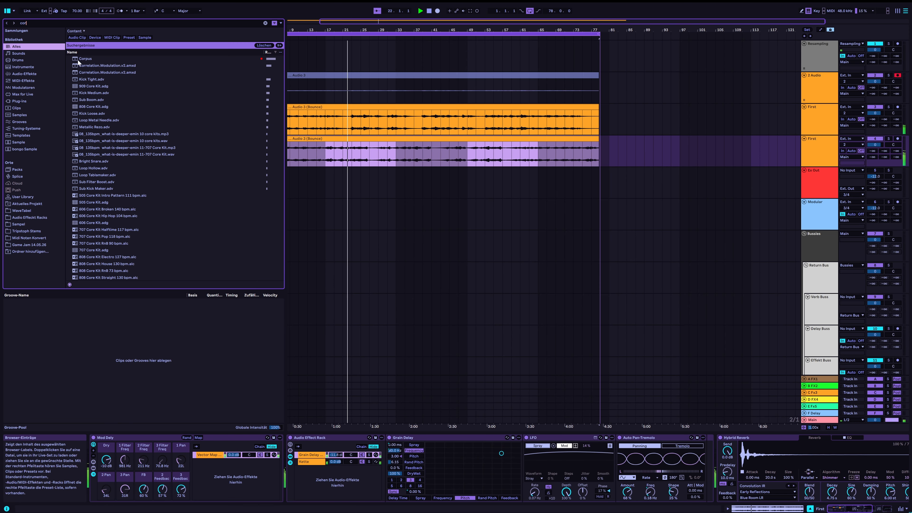
drag(79, 59, 97, 447)
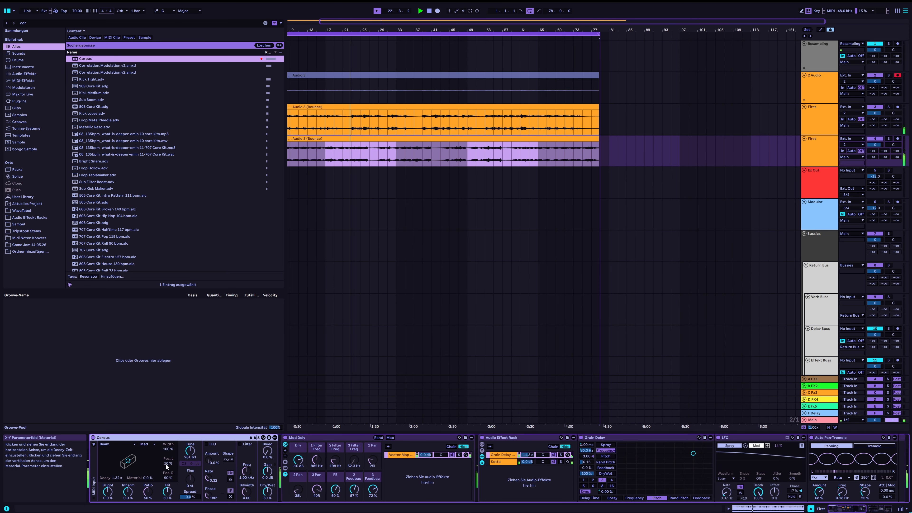
Set Corpus to a fully wet Pipe resonator with 336 ms decay and enable its LFO at 13% amount and 0.03 Hz rate.
drag(267, 491, 268, 456)
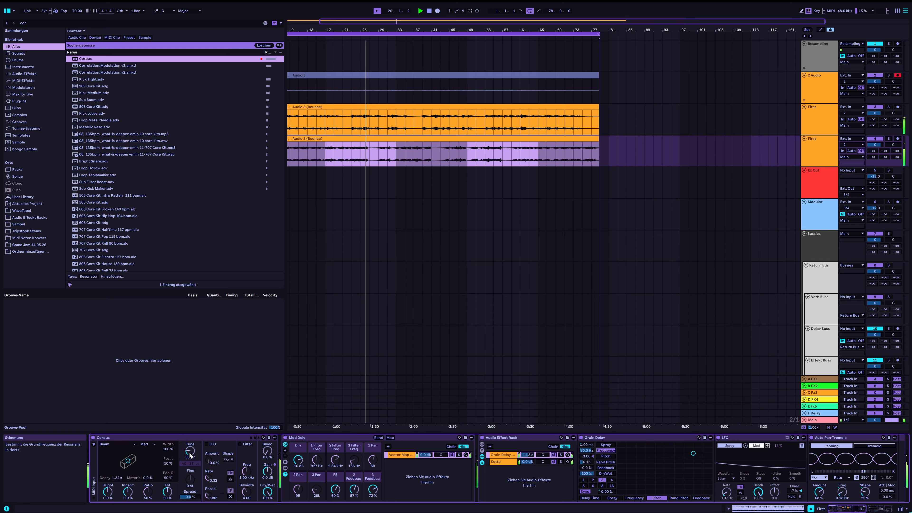
drag(128, 461, 117, 469)
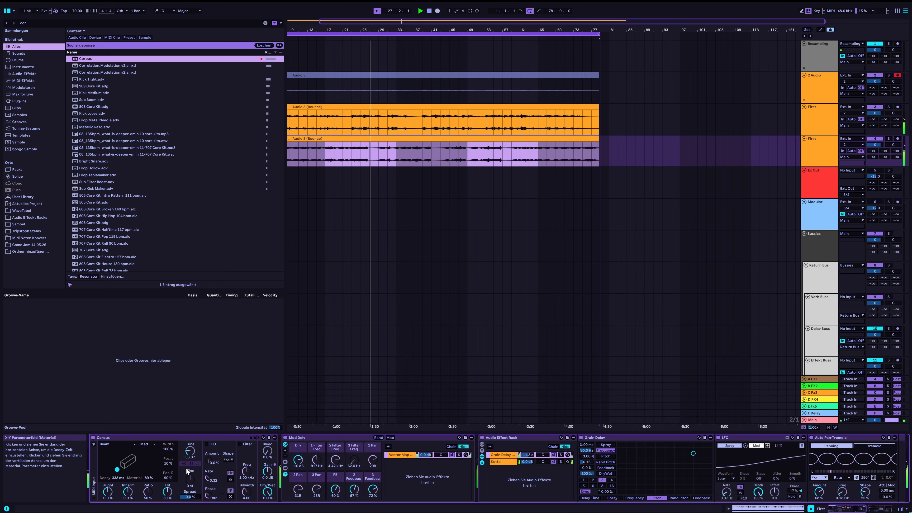
click(124, 445)
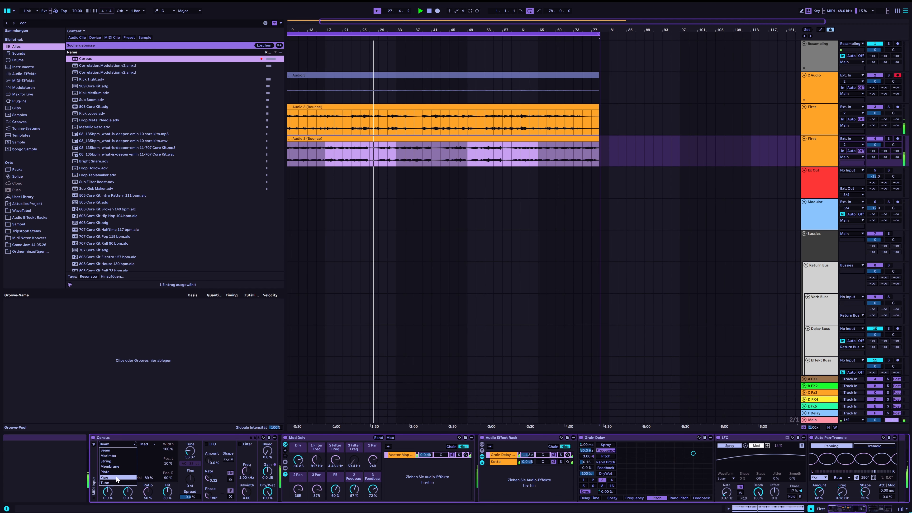
click(116, 477)
click(206, 445)
drag(208, 460, 210, 499)
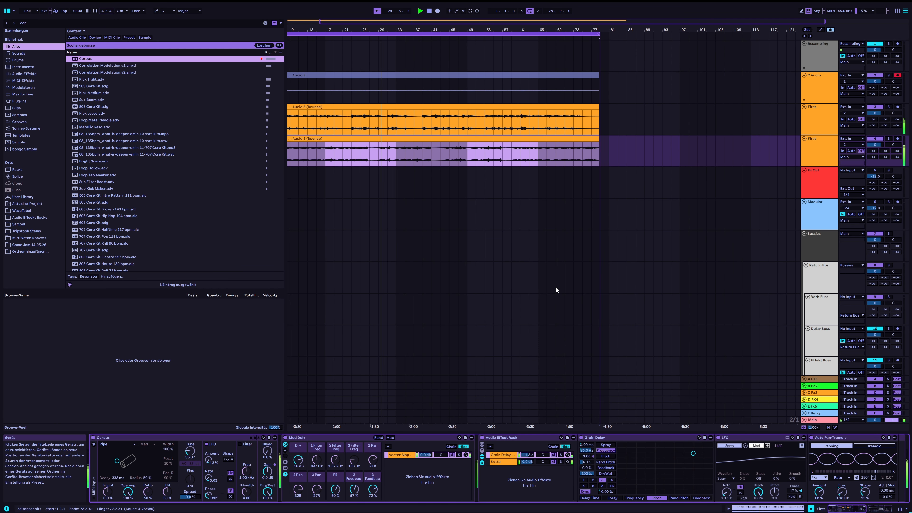
Switch to the session mixer and lower the duplicated First track's volume to -18 dB.
key(Tab)
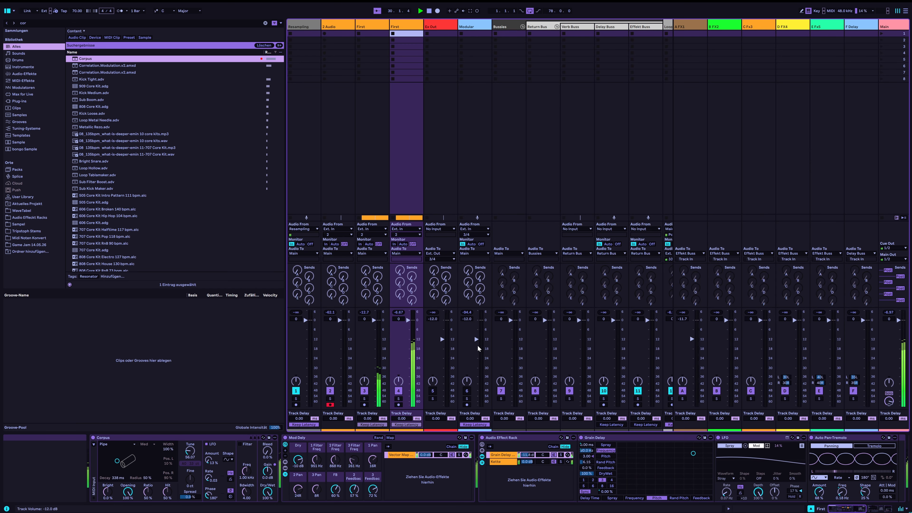
drag(408, 320, 408, 340)
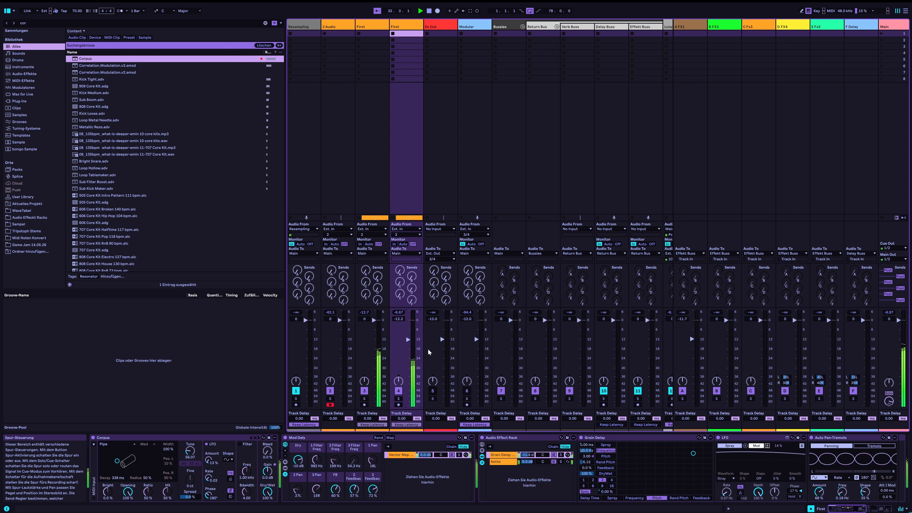
drag(408, 339, 408, 349)
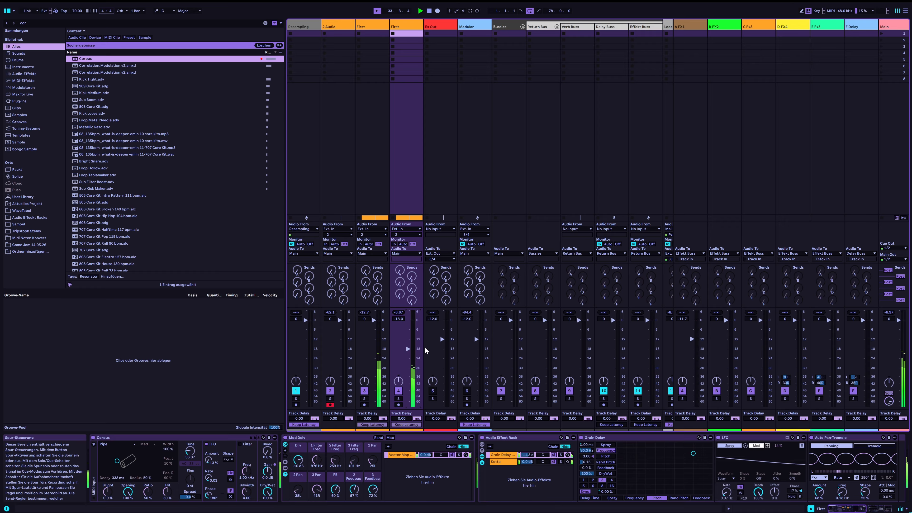
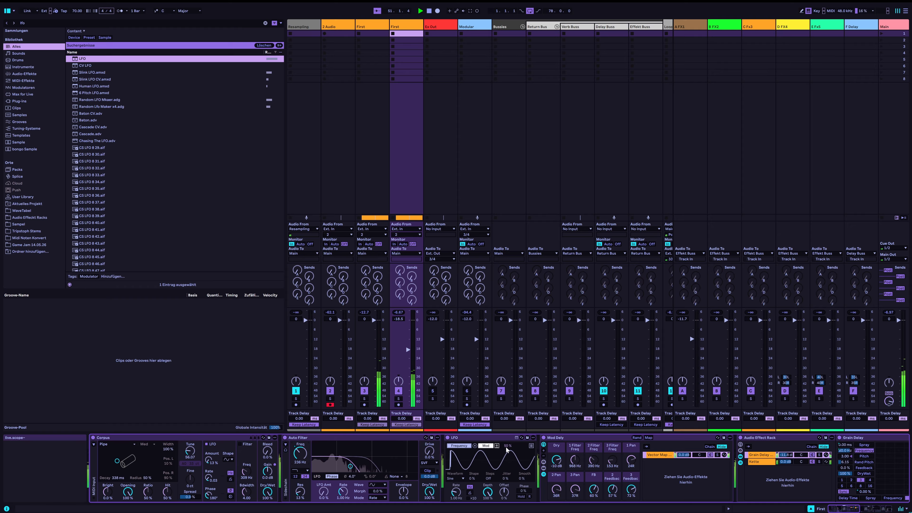
Reduce the modulation amount and slow the rate of the LFO controlling Auto Filter's frequency, and set its phase to 24%.
drag(508, 446, 508, 462)
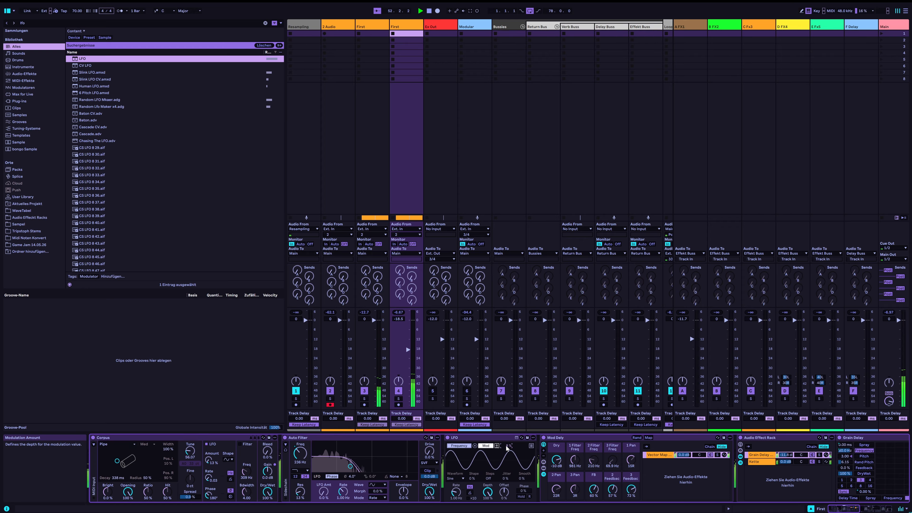
drag(456, 492, 456, 504)
drag(524, 491, 523, 482)
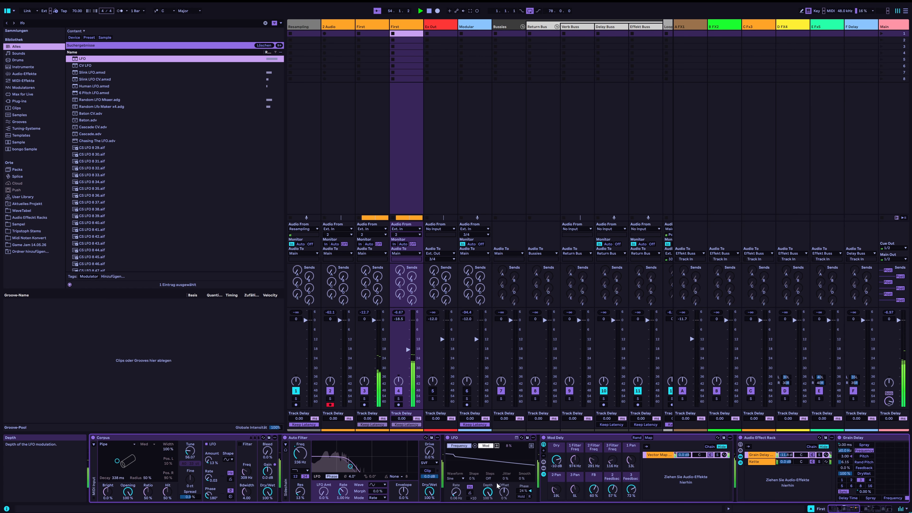
Compare EQ Eight's mid and side curves, raise the low-cut filter on the side channel, and return to editing the mid channel.
scroll(395, 463, right, 10)
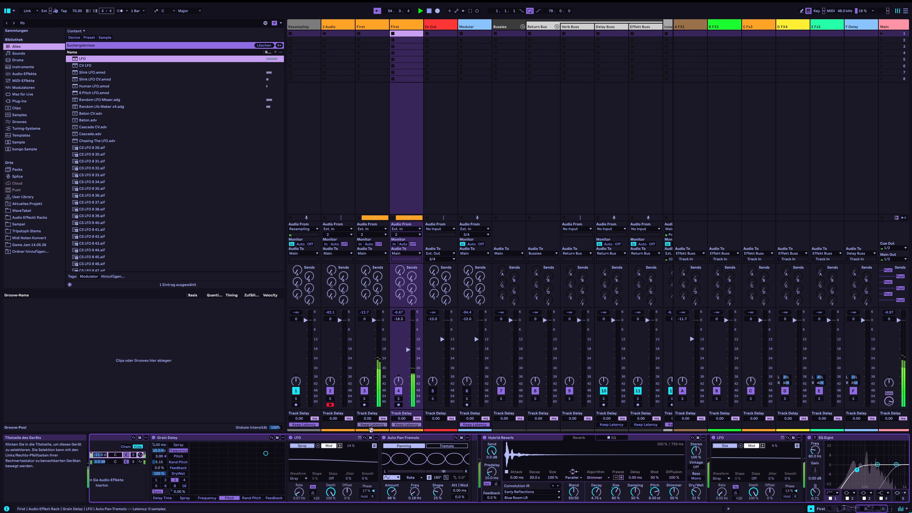
scroll(371, 430, right, 5)
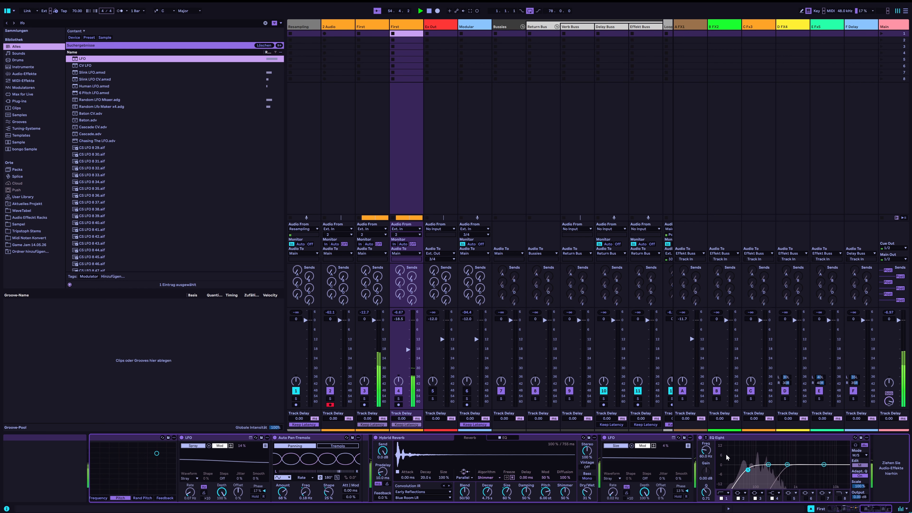
click(860, 465)
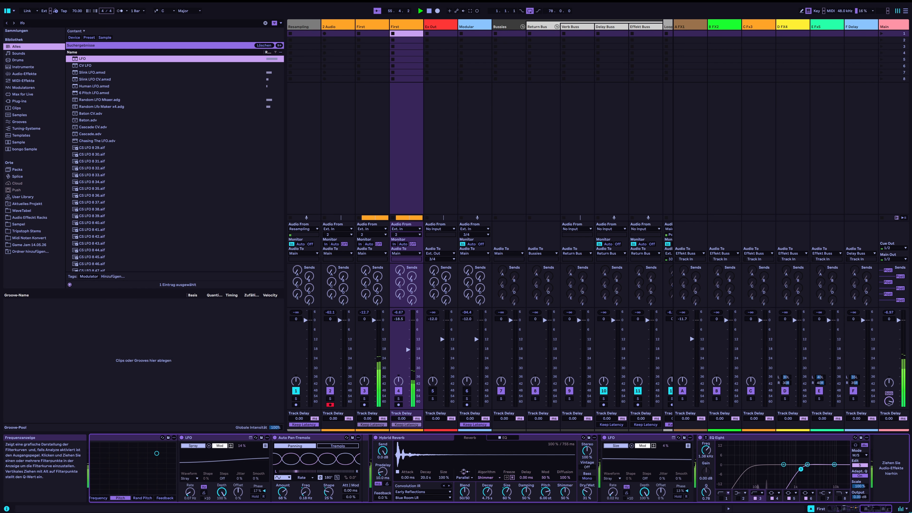
click(860, 466)
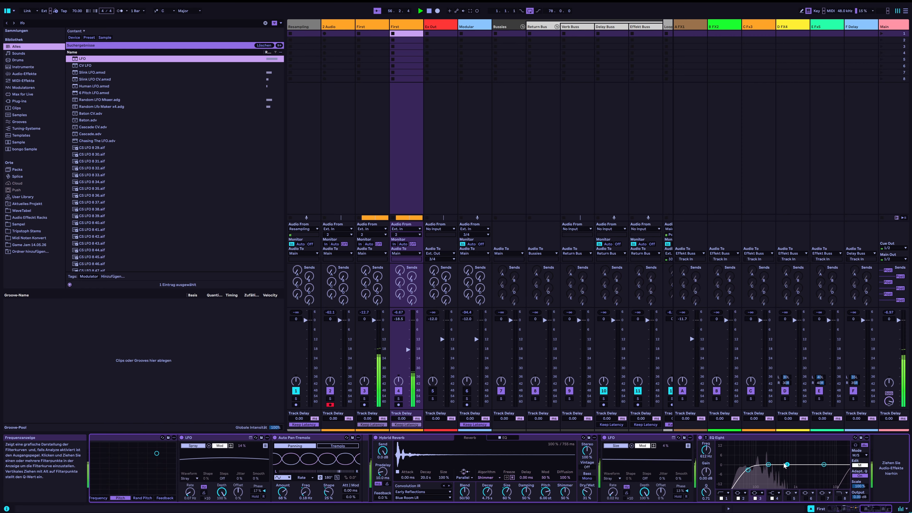
click(860, 465)
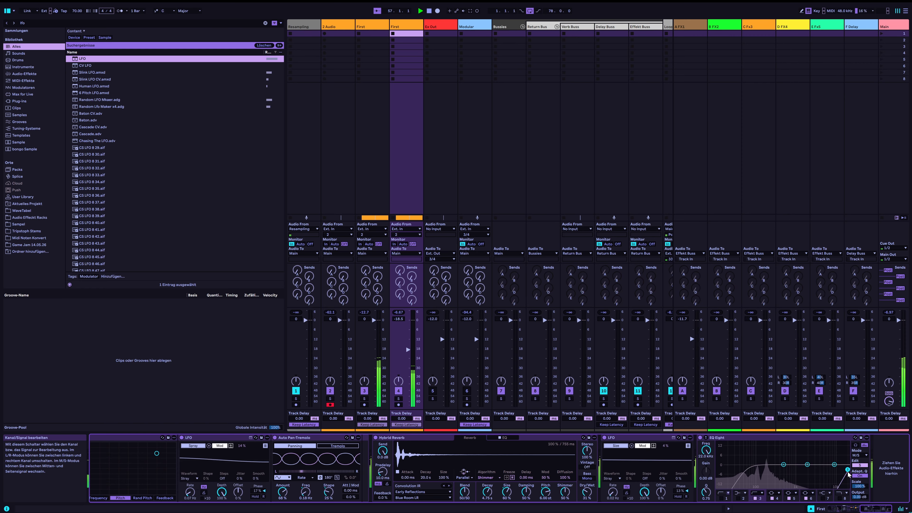
drag(848, 471, 805, 470)
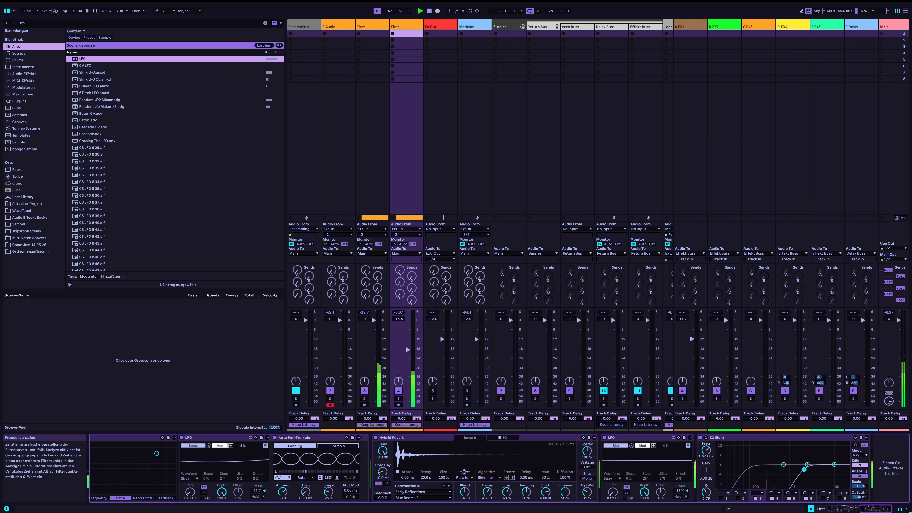
click(859, 466)
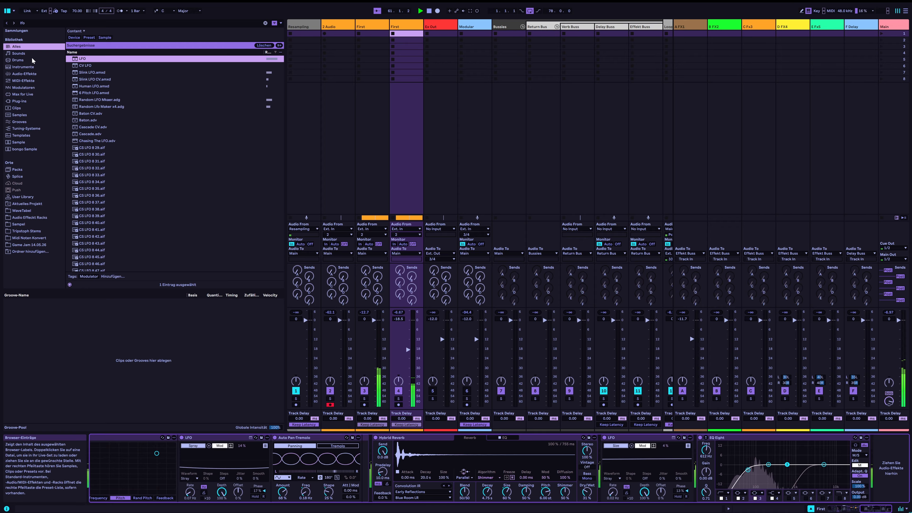
Clear the library search.
click(37, 24)
key(BackSpace)
key(BackSpace)
key(BackSpace)
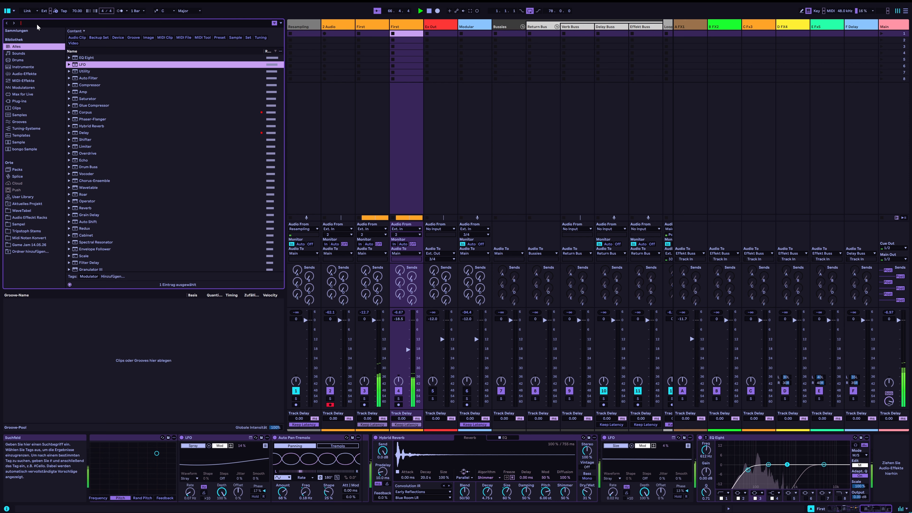
Narrow the second band of EQ Eight's mid channel and pull it down into a slight low-frequency cut.
click(768, 465)
drag(706, 493, 706, 490)
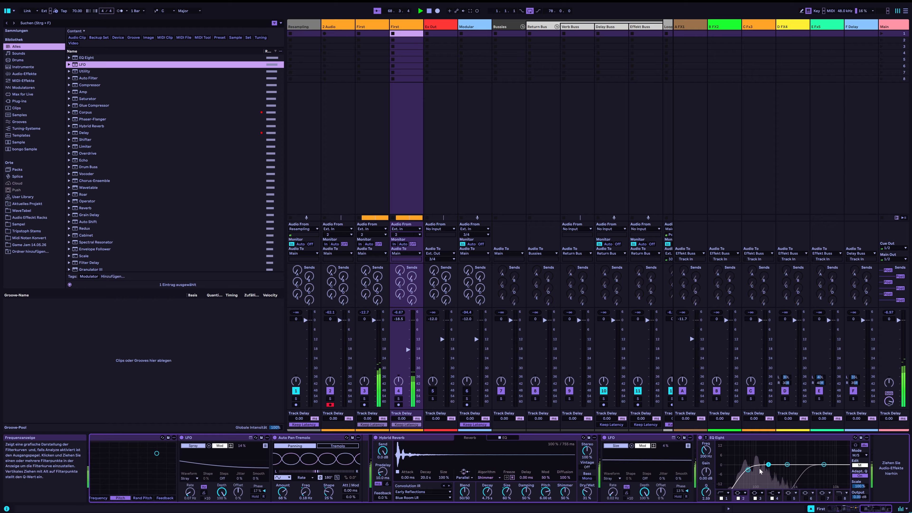
drag(768, 465, 767, 466)
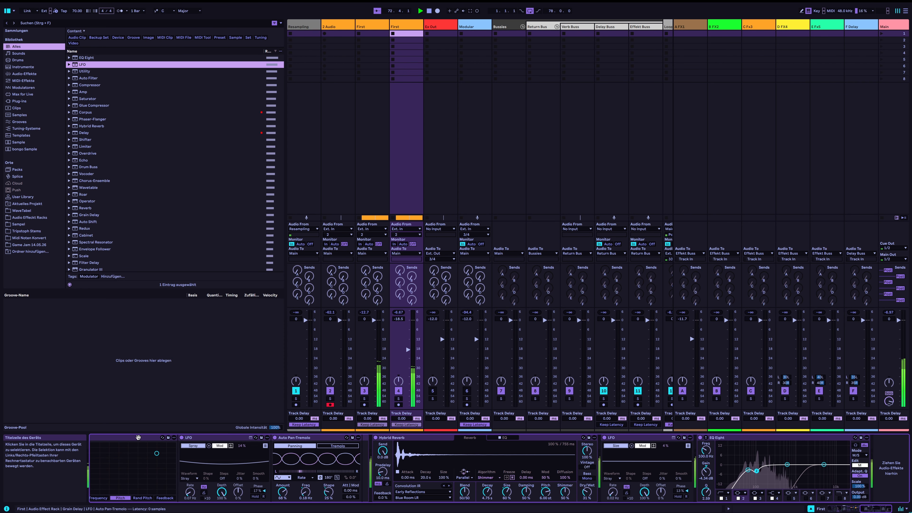
Search the library for "lfo", insert an LFO between Corpus and Auto Filter, and map it to Corpus's Radius.
drag(367, 451, 565, 453)
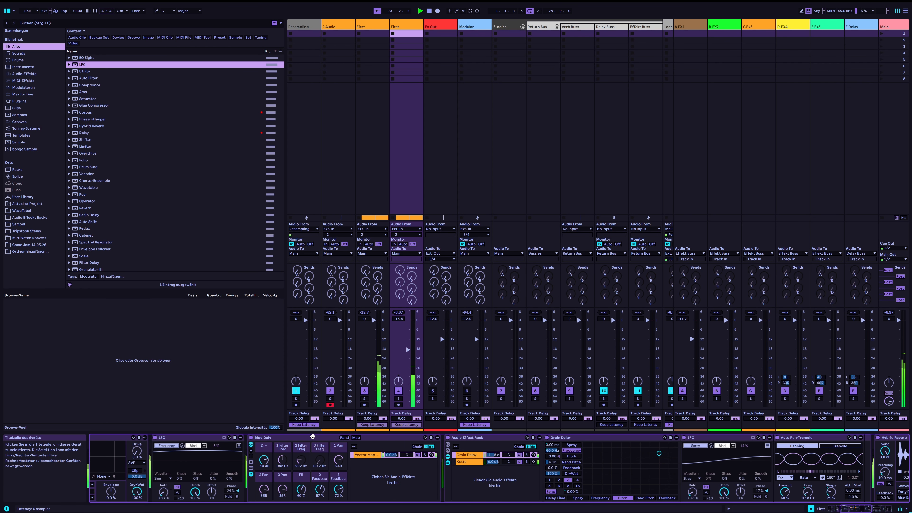
scroll(473, 445, left, 10)
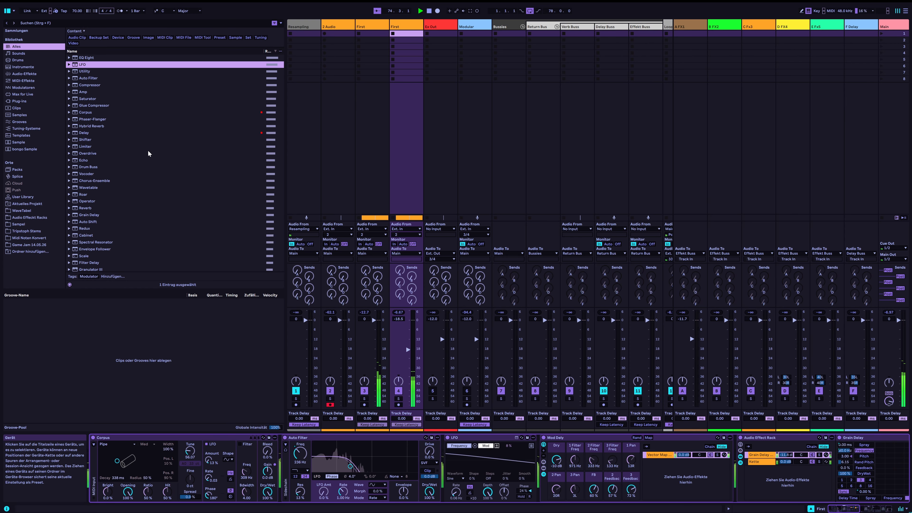
click(31, 23)
text(lfo)
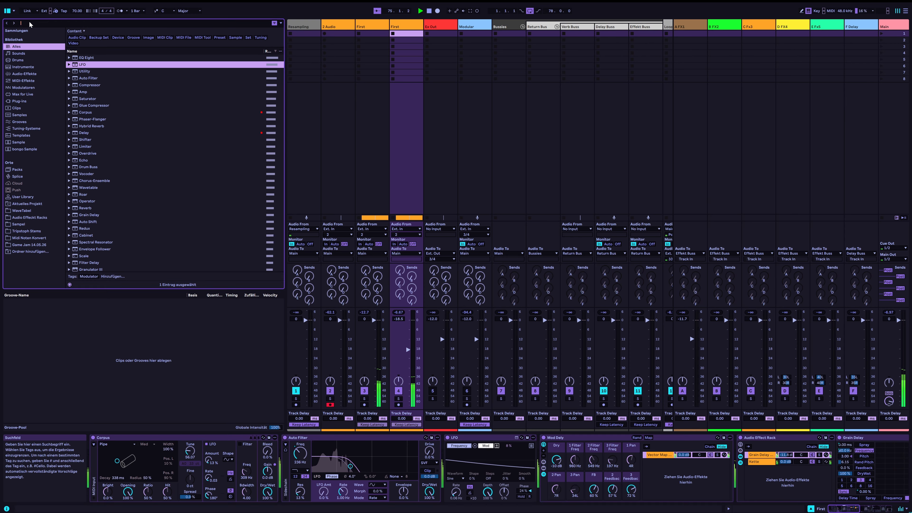
drag(78, 60, 285, 445)
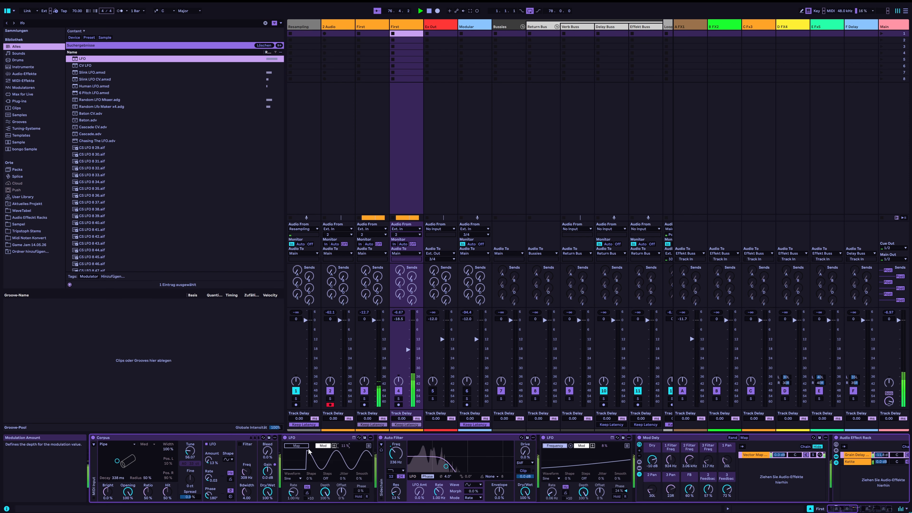
click(296, 446)
click(147, 479)
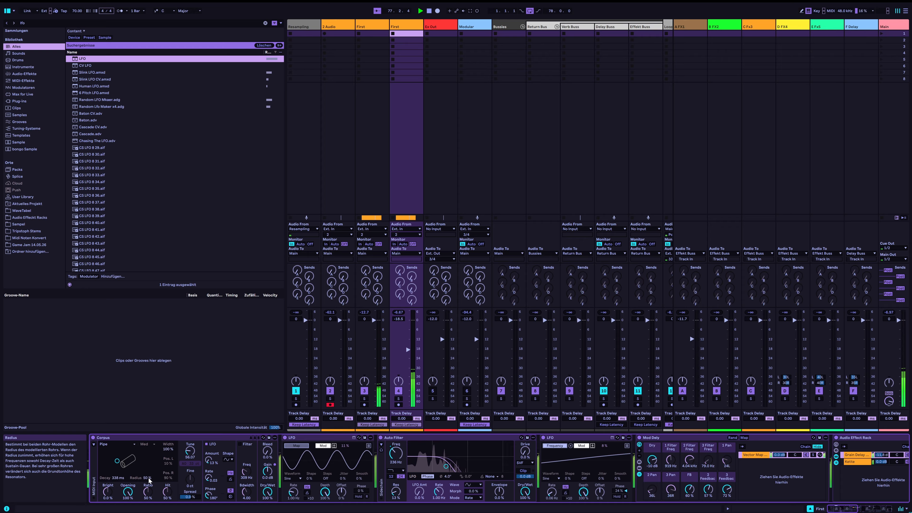
Try to map a second slot of the new LFO to Corpus's Decay.
click(368, 446)
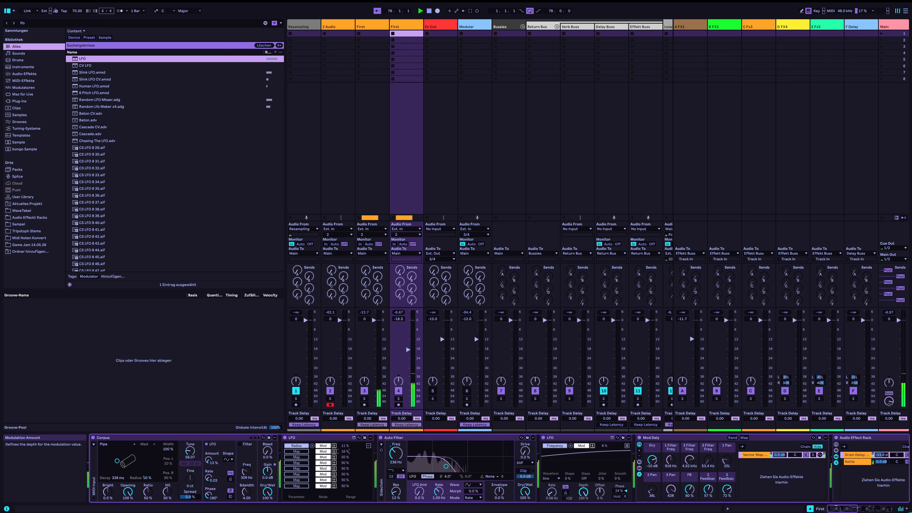
click(297, 451)
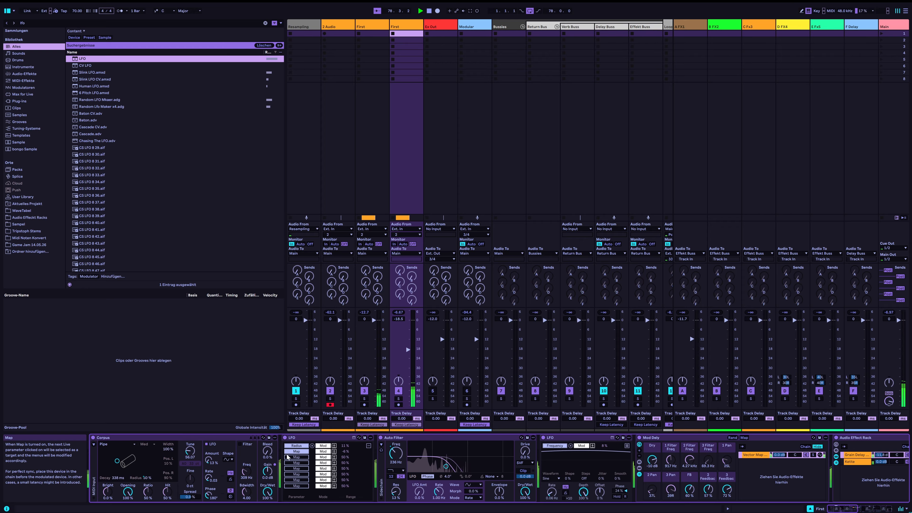
click(122, 479)
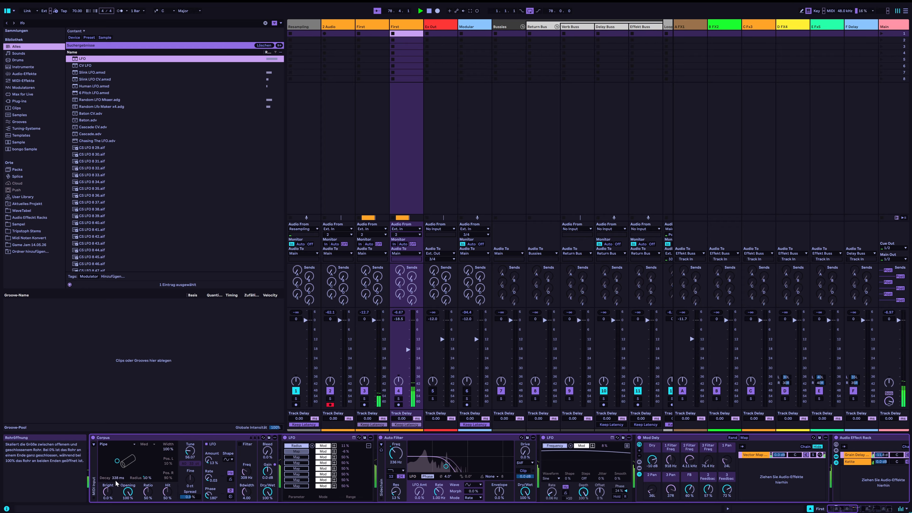
click(368, 446)
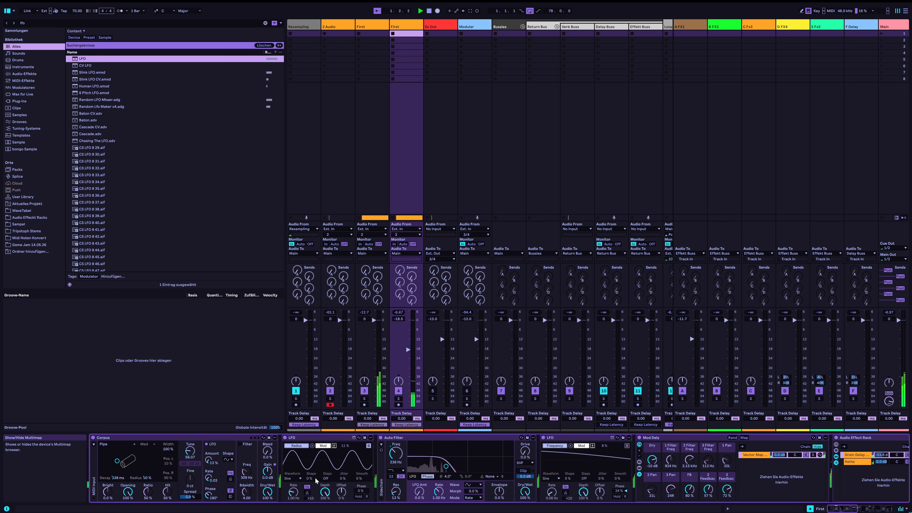
Set the waveform of the LFO modulating Corpus's Radius to Stray.
click(293, 479)
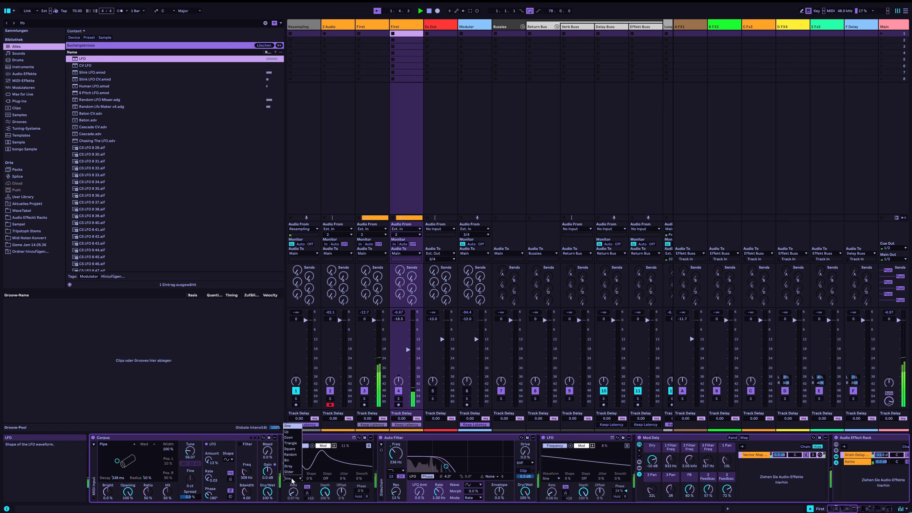
click(296, 466)
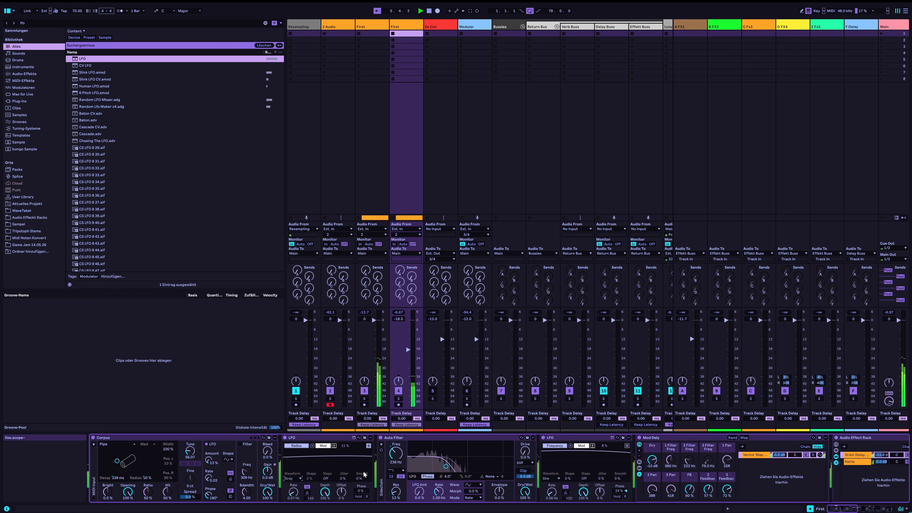
key(Tab)
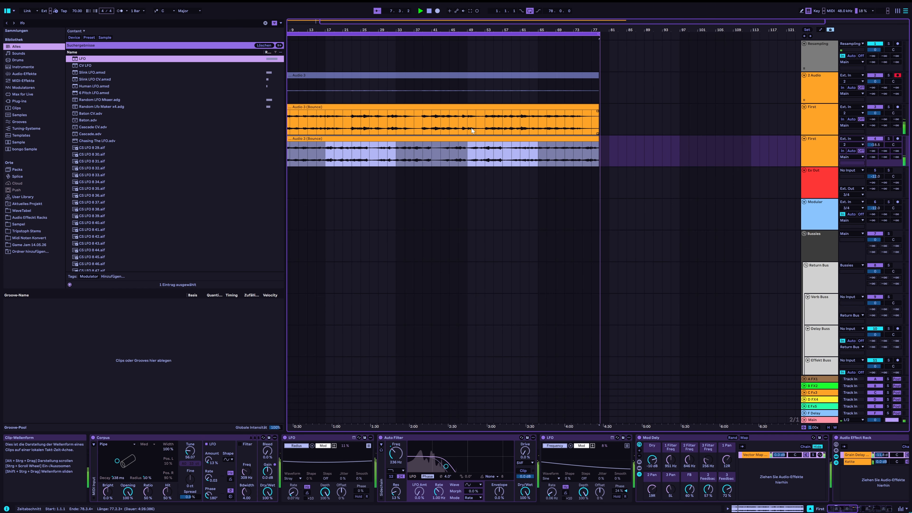
key(Tab)
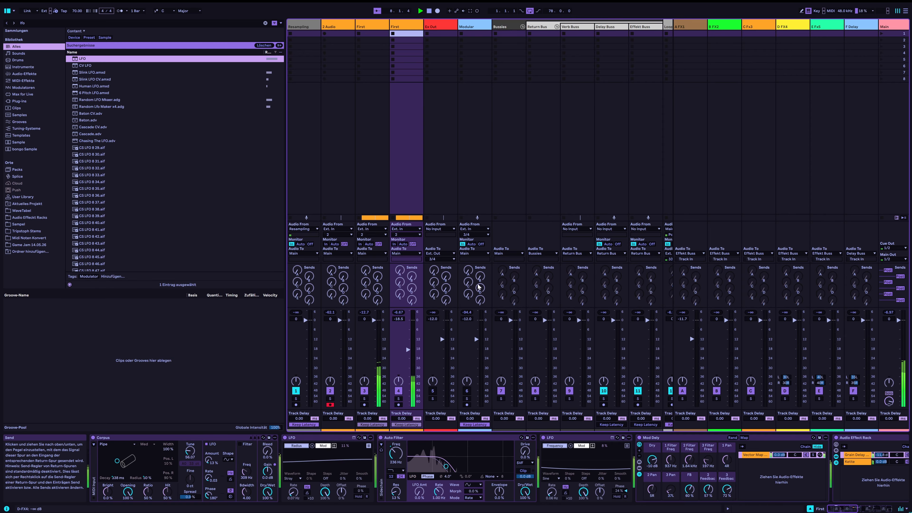
key(Tab)
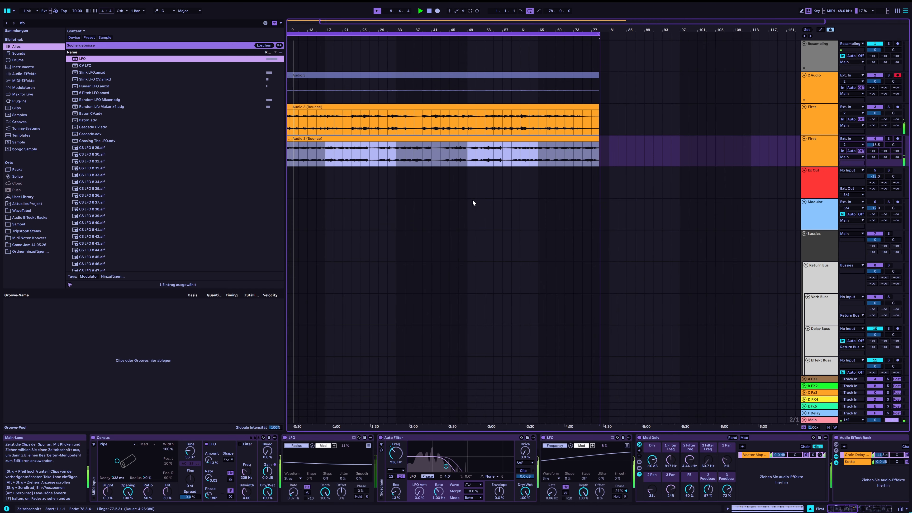
key(Tab)
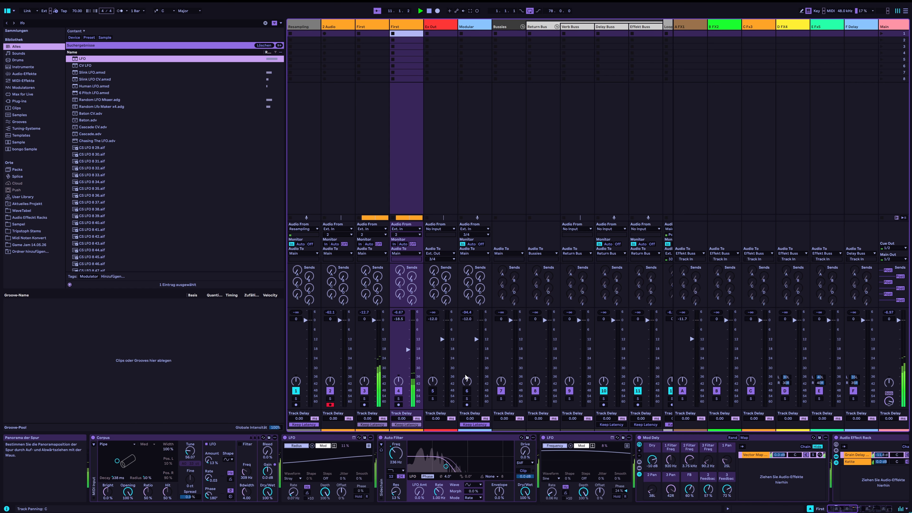
Switch to the arrangement and rename the original First track as Mid.
key(Tab)
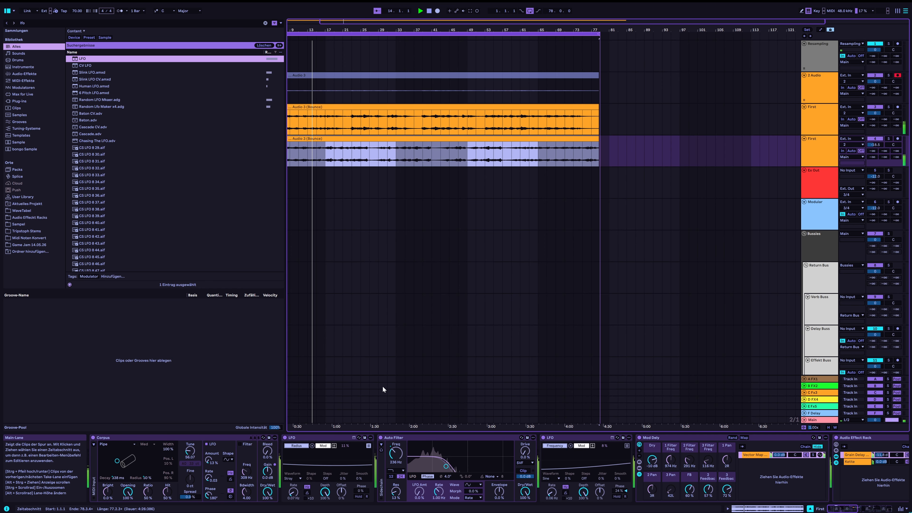
scroll(383, 386, down, 1)
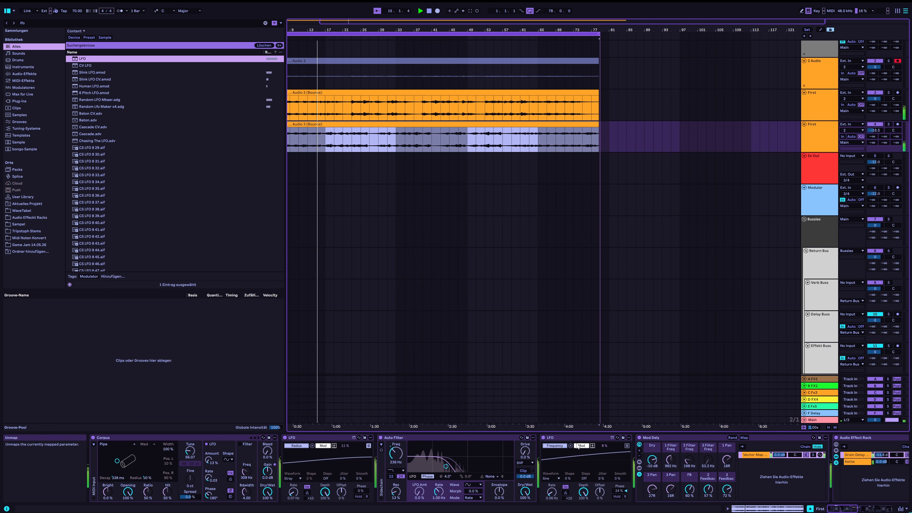
scroll(550, 336, up, 1)
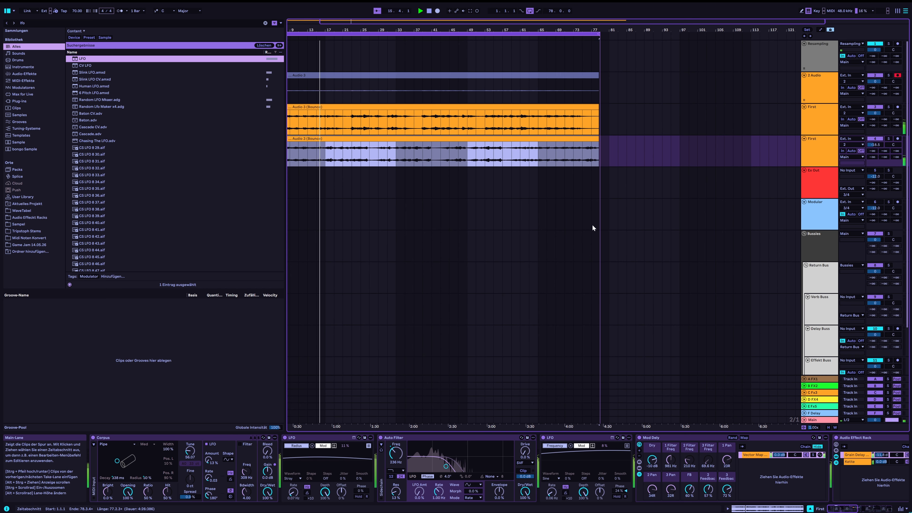
click(810, 152)
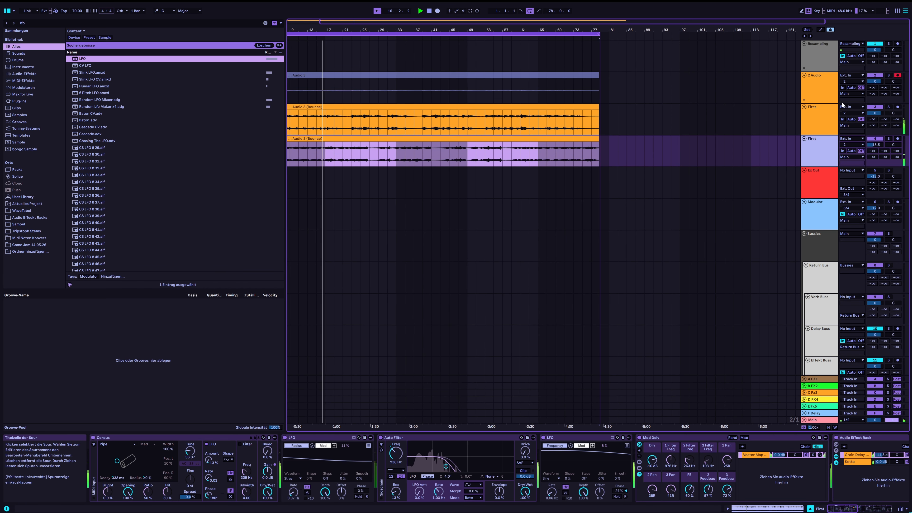
double_click(817, 114)
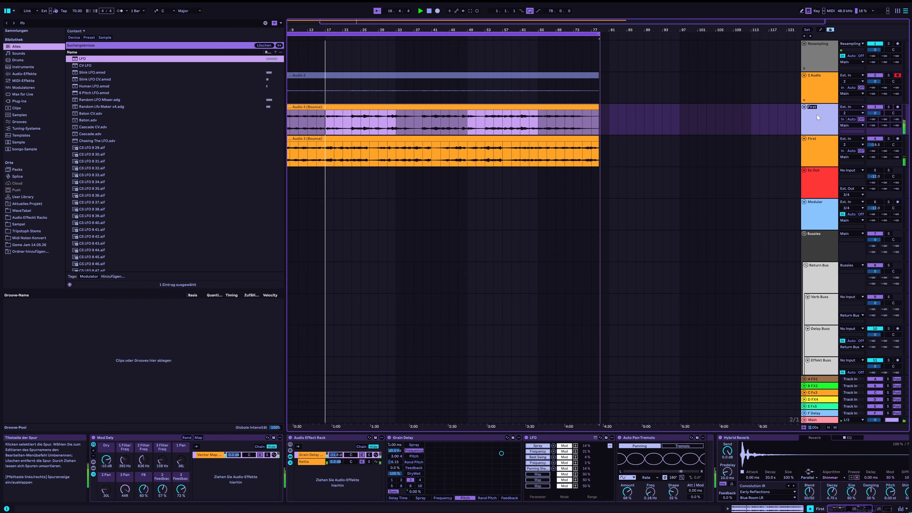
text(Mid)
key(Return)
Rename the reversed duplicate of the First track as Low.
click(822, 152)
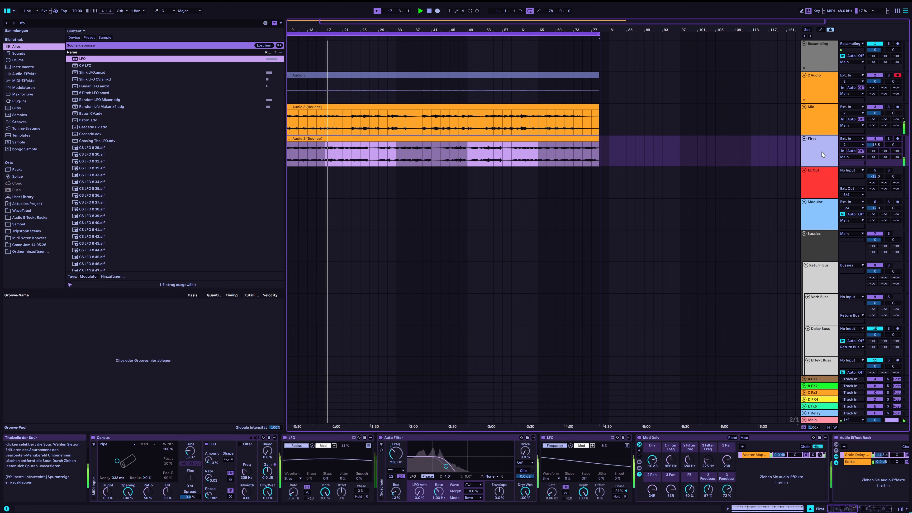
key(ctrl+r)
key(BackSpace)
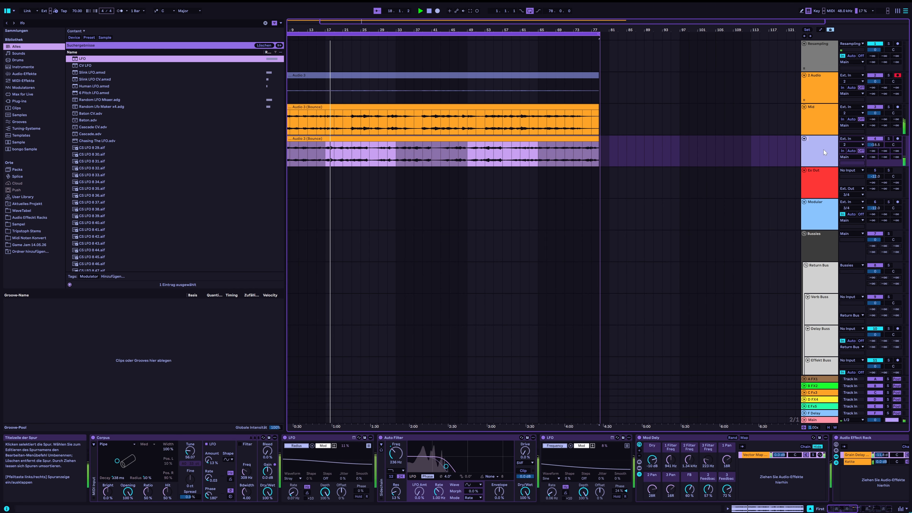
text(Low)
key(Return)
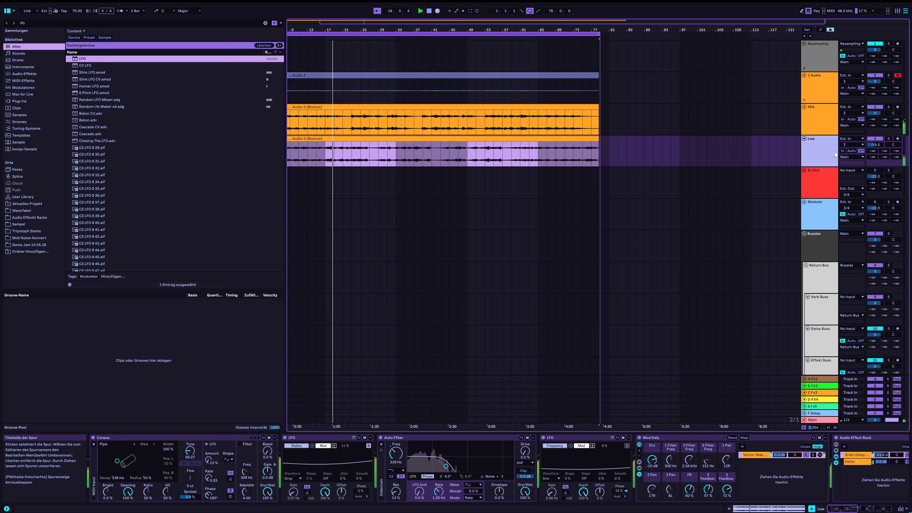
Duplicate the Low track in the arrangement.
click(830, 127)
click(823, 154)
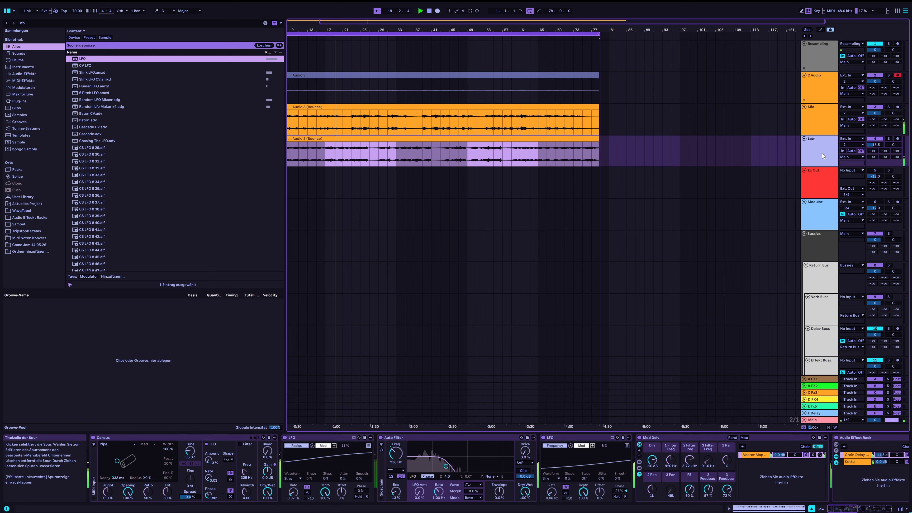
key(ctrl+d)
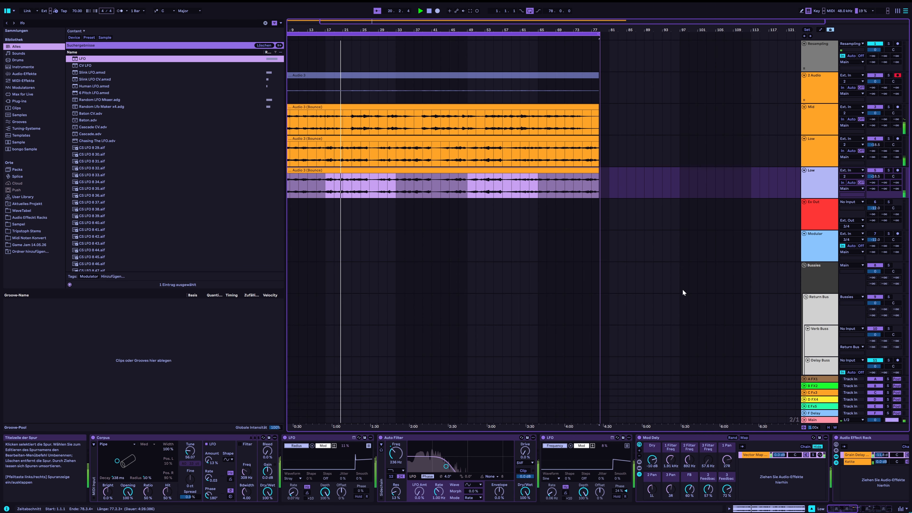
Replace Corpus at the start of the duplicate Low track's device chain with a Vocoder.
click(137, 438)
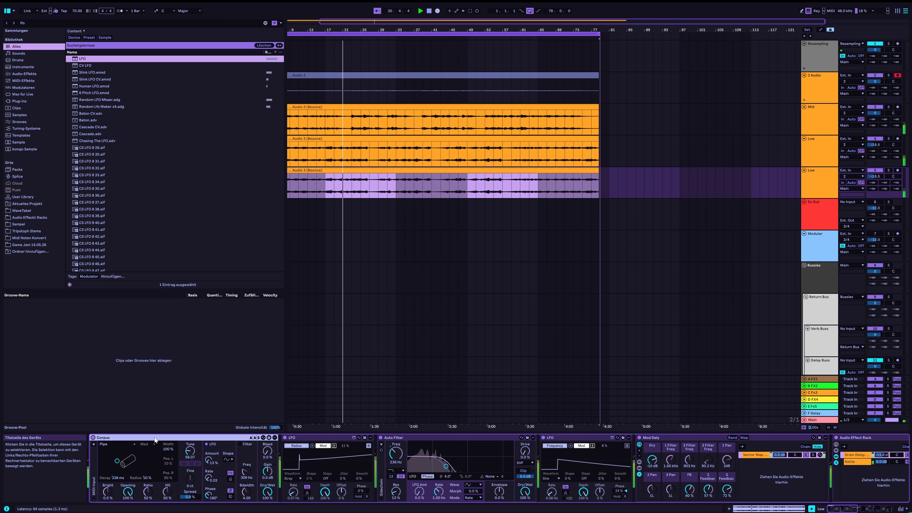
key(Delete)
click(28, 22)
key(BackSpace)
key(BackSpace)
key(BackSpace)
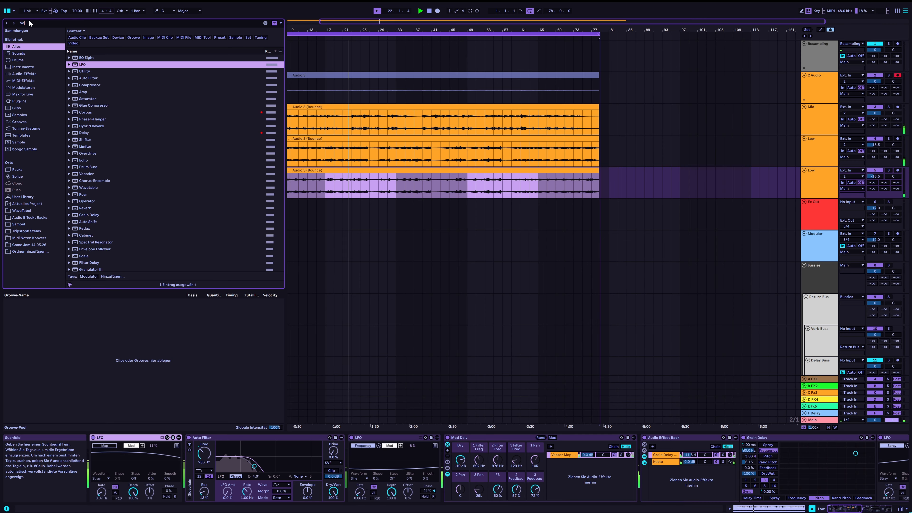
text(vo)
drag(90, 61, 125, 456)
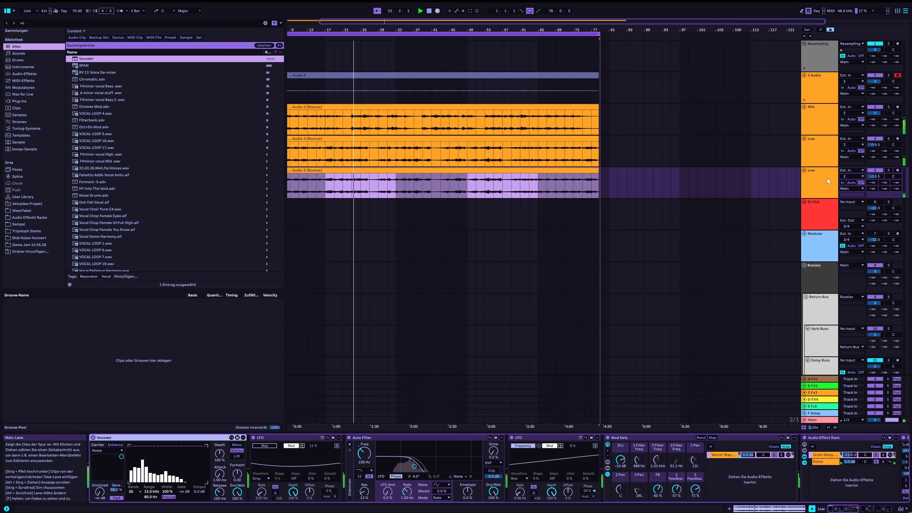
Switch to the session mixer and reset the duplicate Low track's volume to 0 dB.
key(Tab)
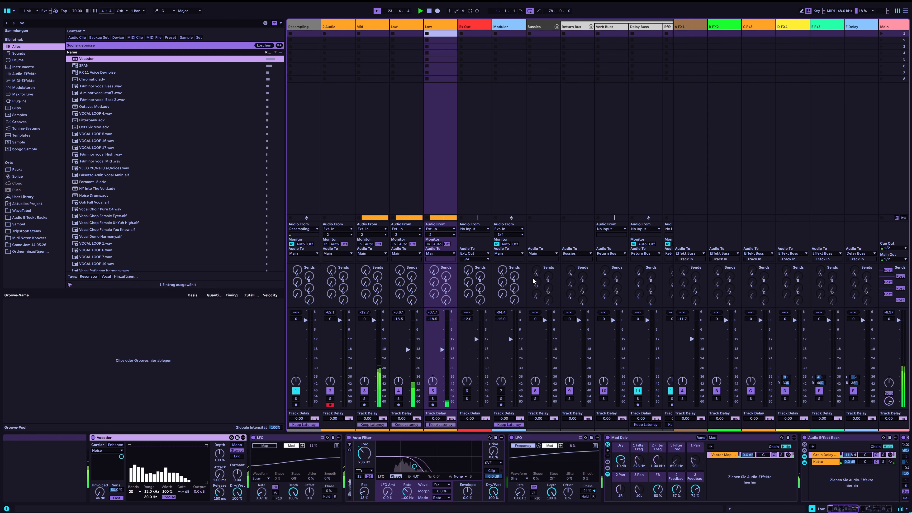
drag(444, 348, 474, 335)
double_click(444, 343)
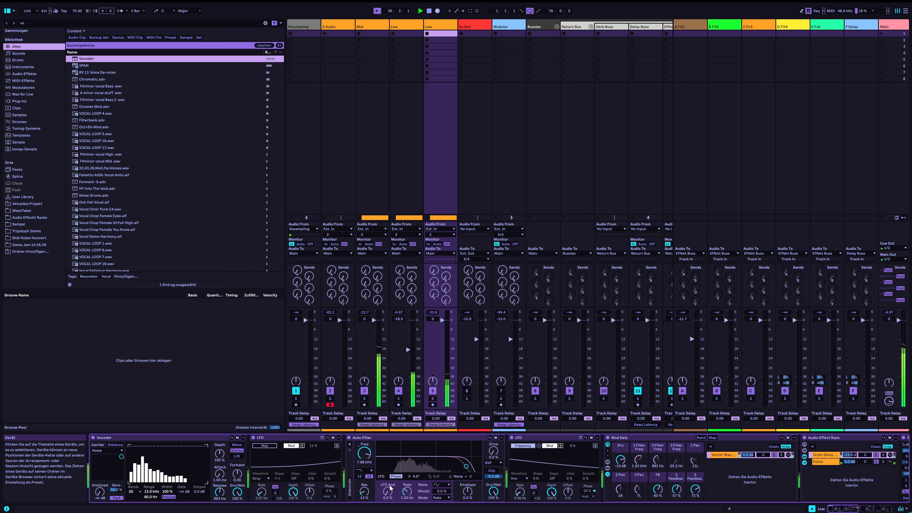
Turn the duplicate Low track's Auto Filter into a high-pass with a cutoff of 1.89 kHz.
click(365, 471)
click(372, 421)
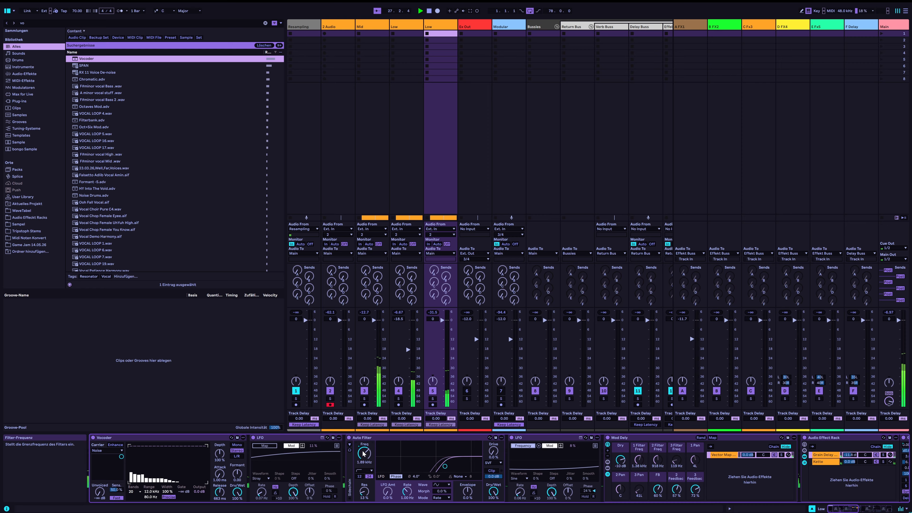
Set the Vocoder's release to 584 ms and its formant shift to 11.4, and clear the browser search.
drag(220, 493, 237, 471)
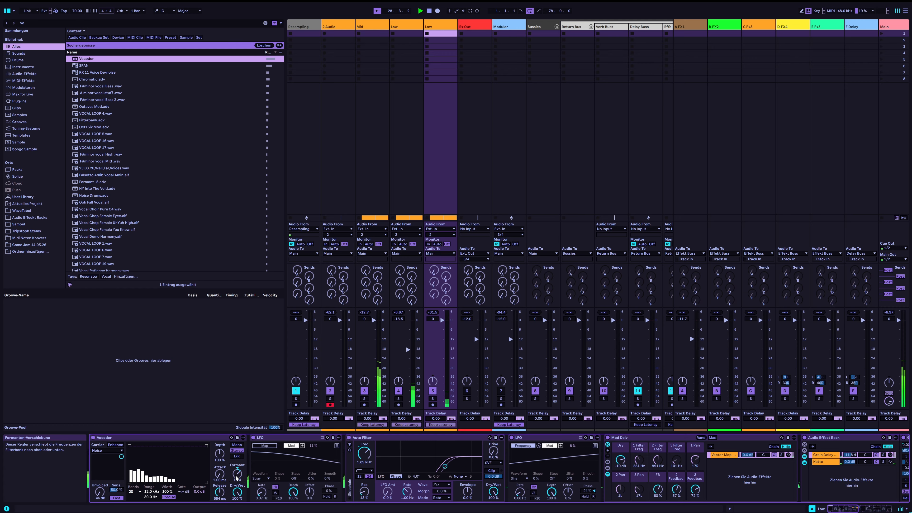
click(49, 25)
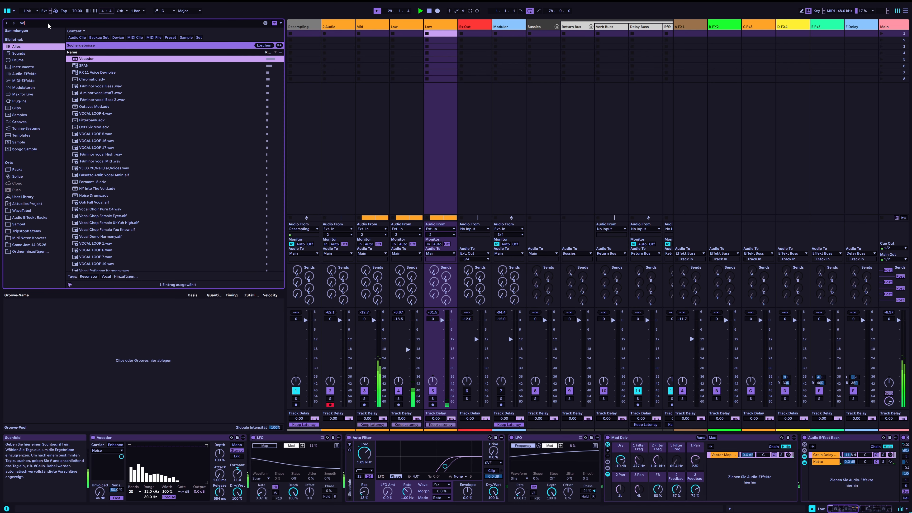
key(BackSpace)
key(BackSpace)
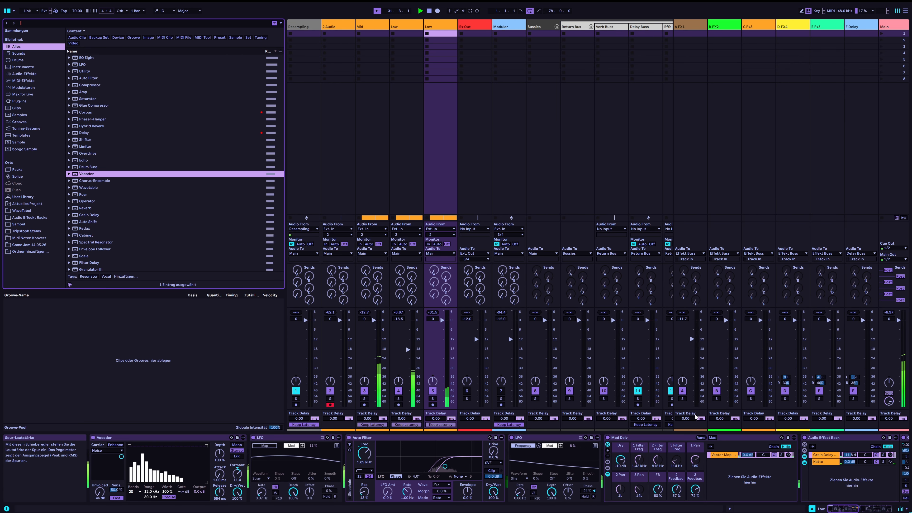
Reshape the low cut in EQ Eight at the end of the duplicate Low track's chain, placing a band at about 711 Hz.
drag(807, 444, 261, 419)
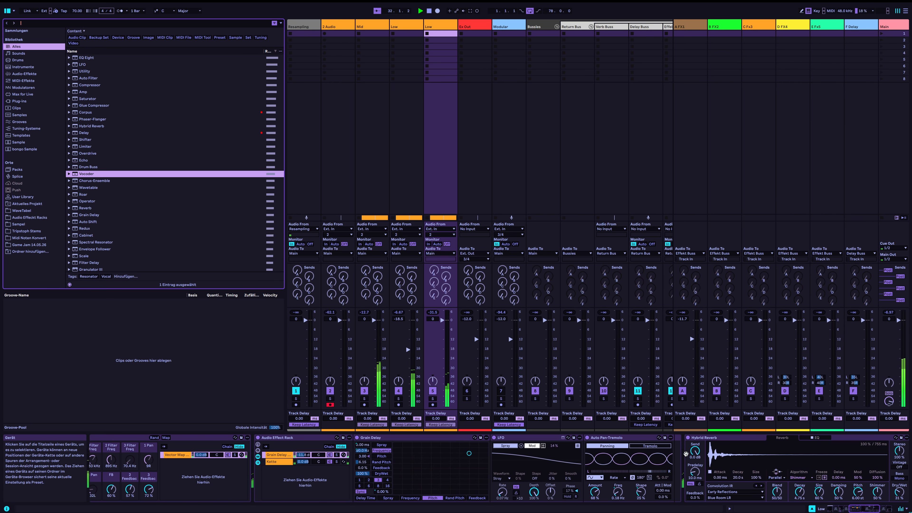
mouse_move(772, 455)
mouse_down()
mouse_move(597, 469)
mouse_move(624, 494)
mouse_move(624, 509)
mouse_move(627, 494)
mouse_up()
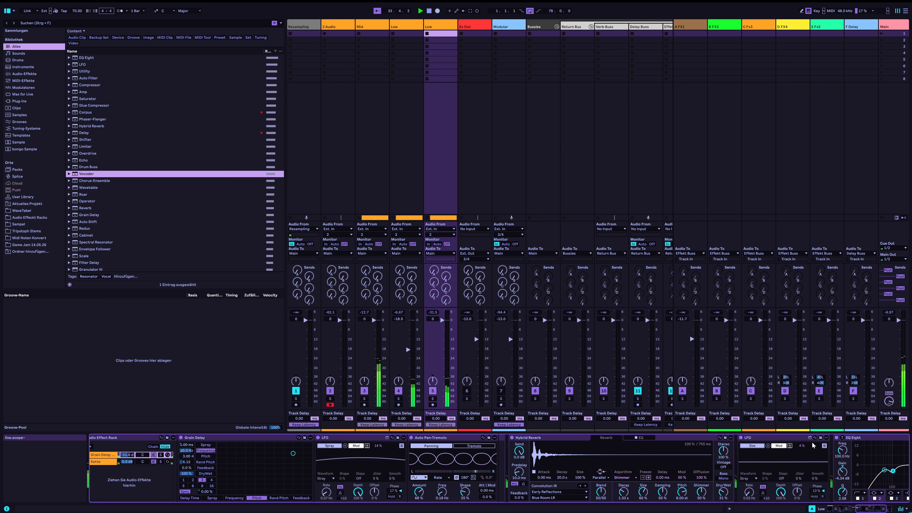
drag(815, 446, 643, 448)
click(859, 466)
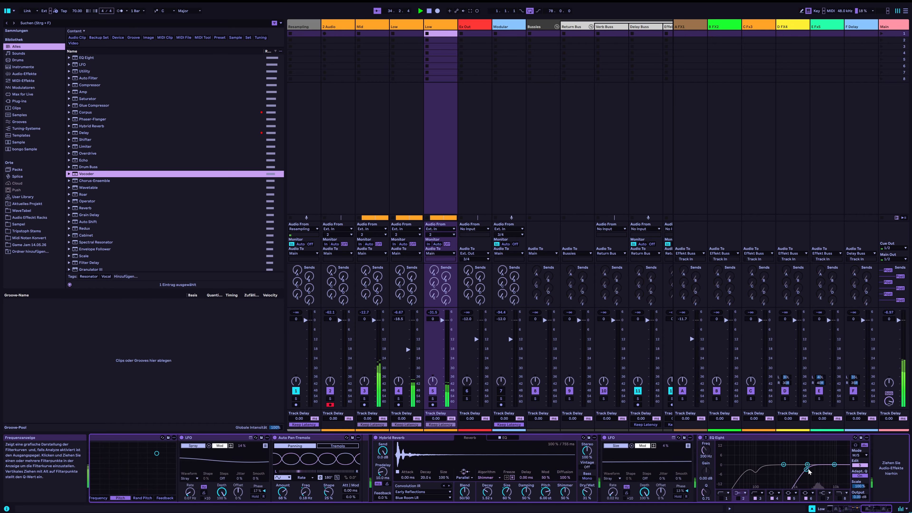
click(789, 472)
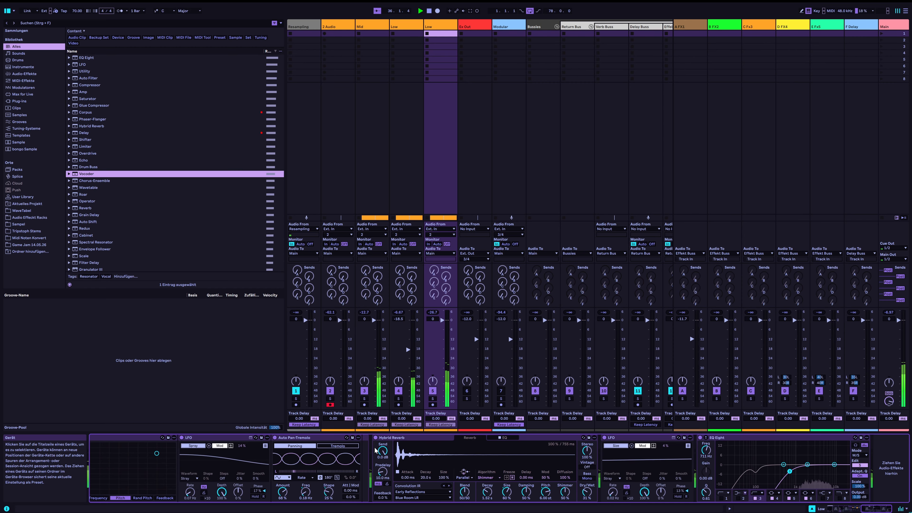
Map the unassigned LFO after the Vocoder to the Vocoder's Formant shift and adjust its modulation amount.
scroll(249, 438, left, 10)
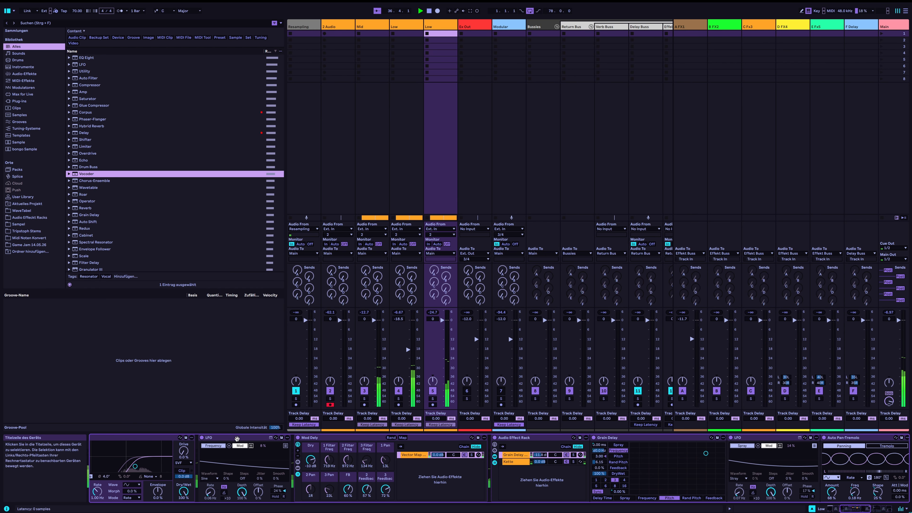
scroll(249, 438, left, 5)
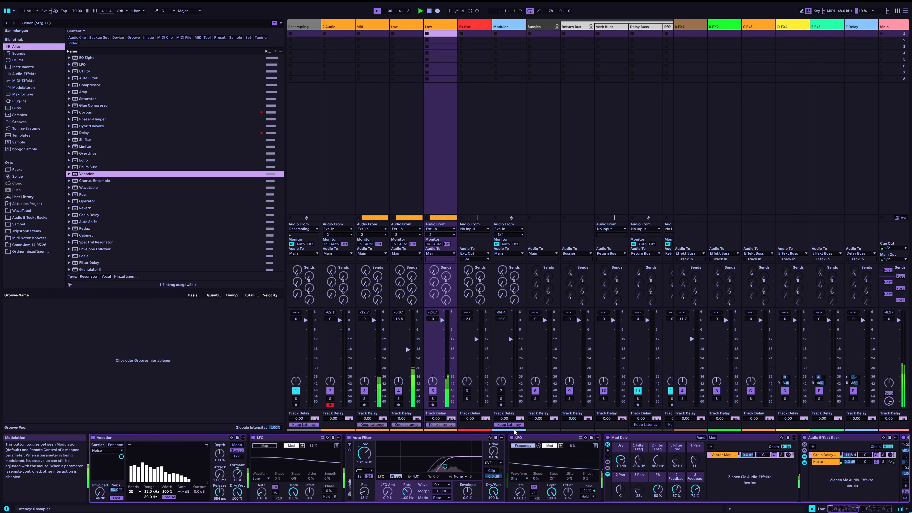
click(50, 24)
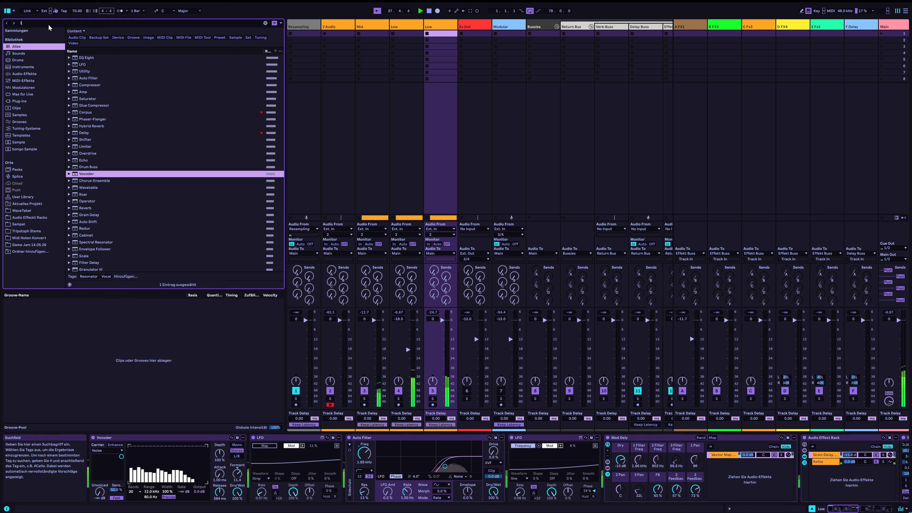
text(s)
key(BackSpace)
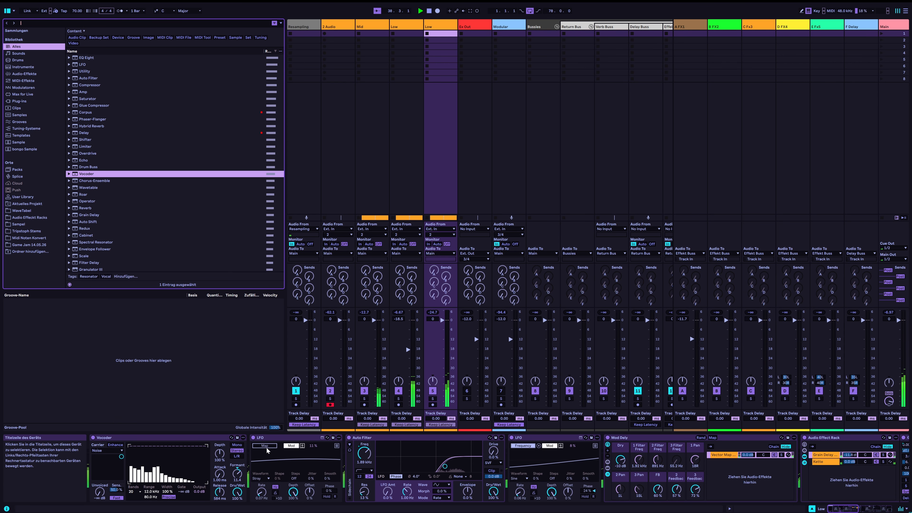
click(239, 474)
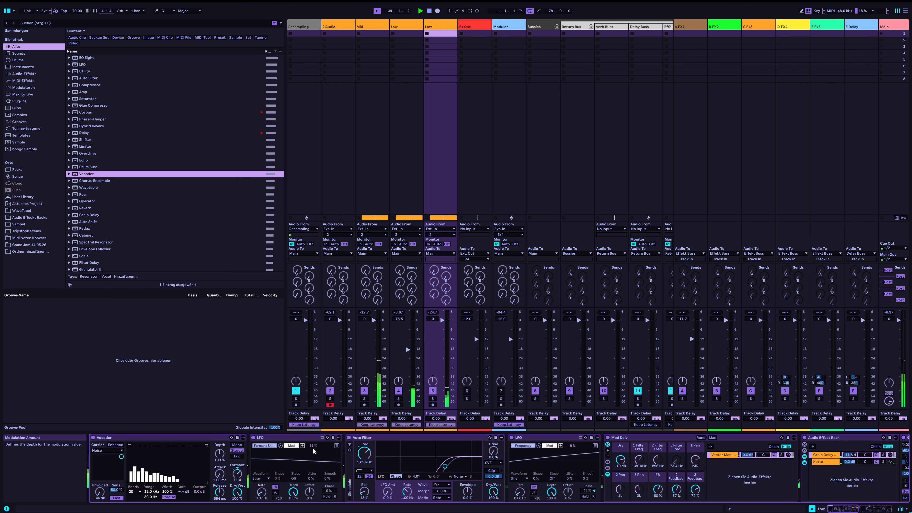
drag(313, 447, 313, 439)
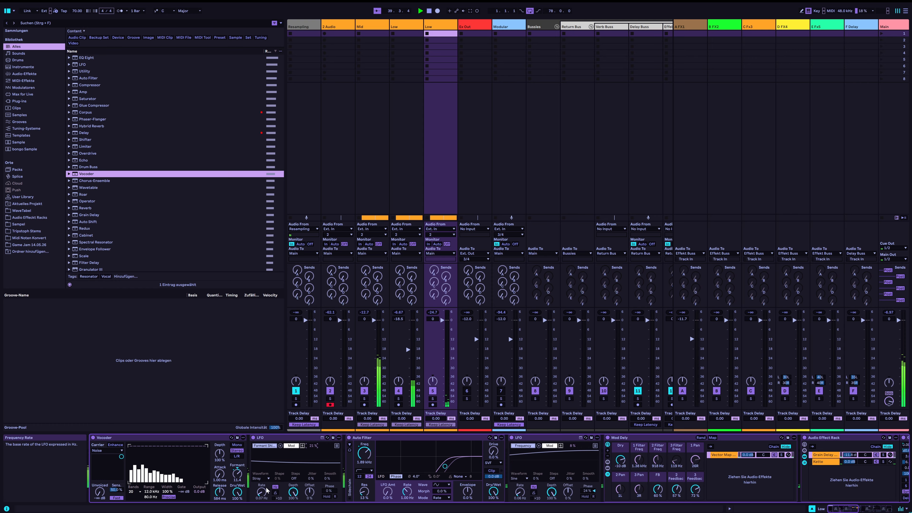
Slow the LFO modulating Formant to 0.03 Hz and set its phase to 11 %.
drag(262, 492, 262, 503)
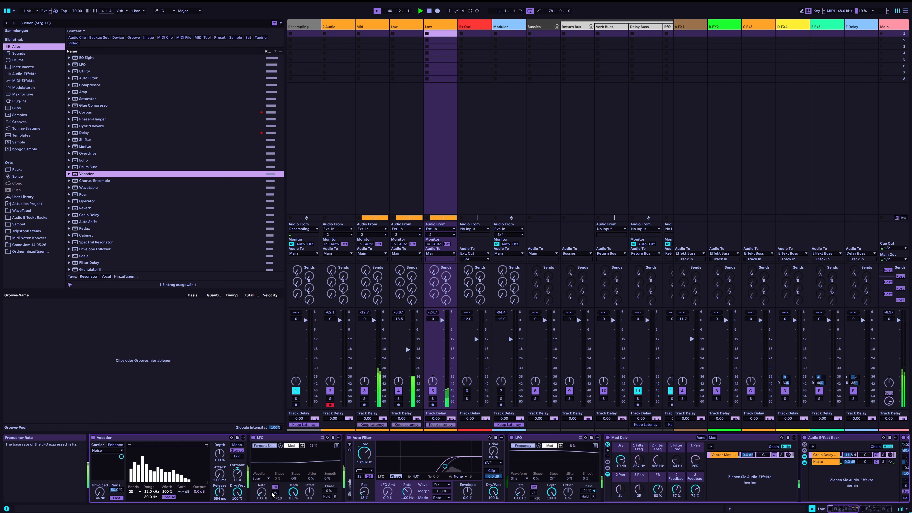
drag(328, 491, 328, 484)
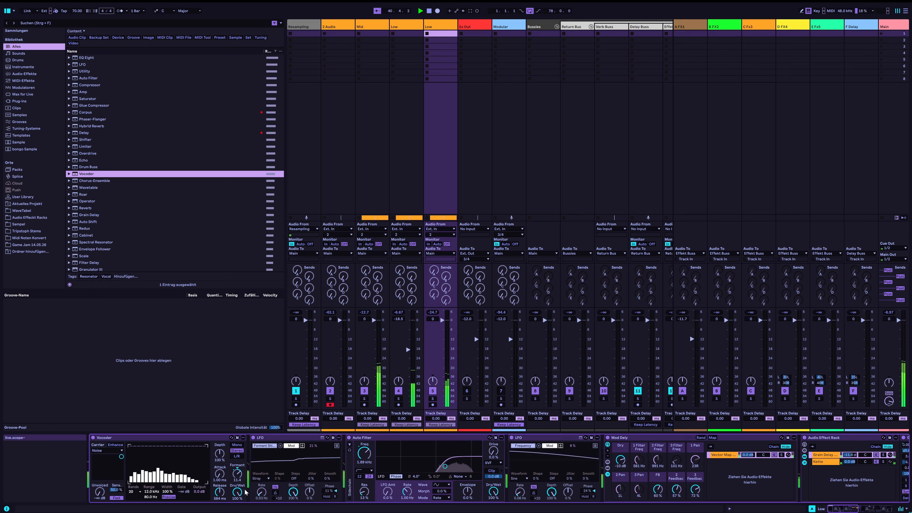
Set the Vocoder's release to 164 ms, map the LFO's second slot to it and adjust that slot's modulation amount.
drag(220, 492, 219, 503)
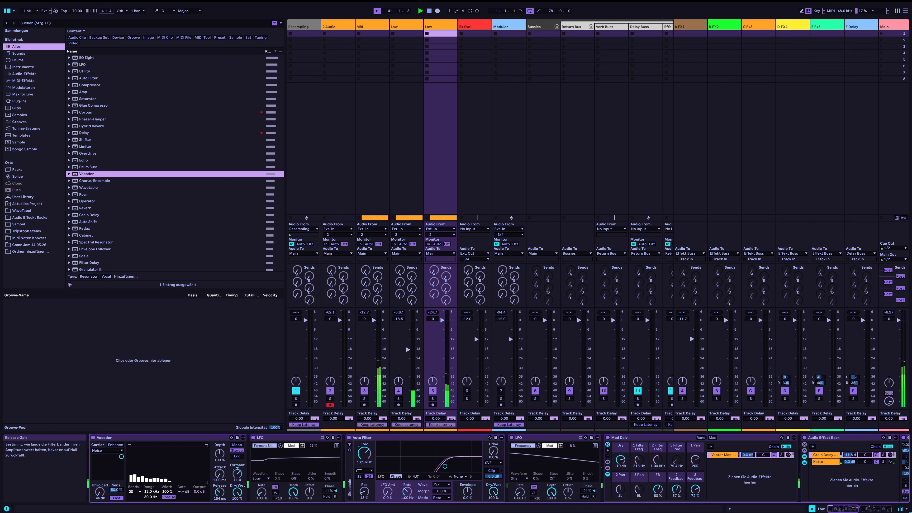
click(337, 445)
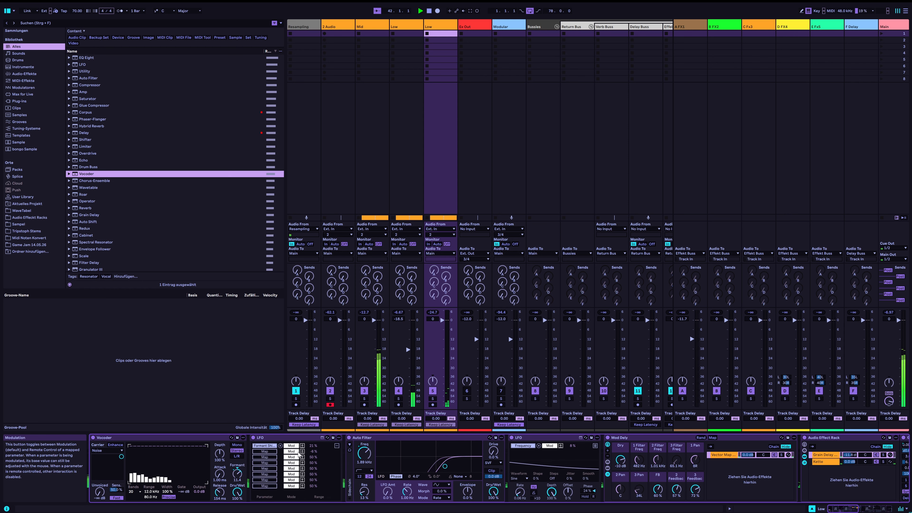
click(264, 452)
click(220, 492)
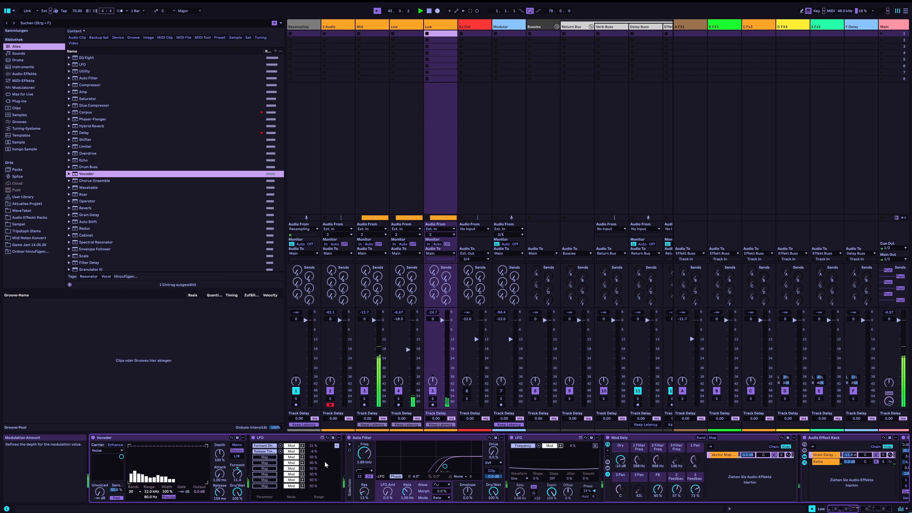
drag(313, 452, 312, 446)
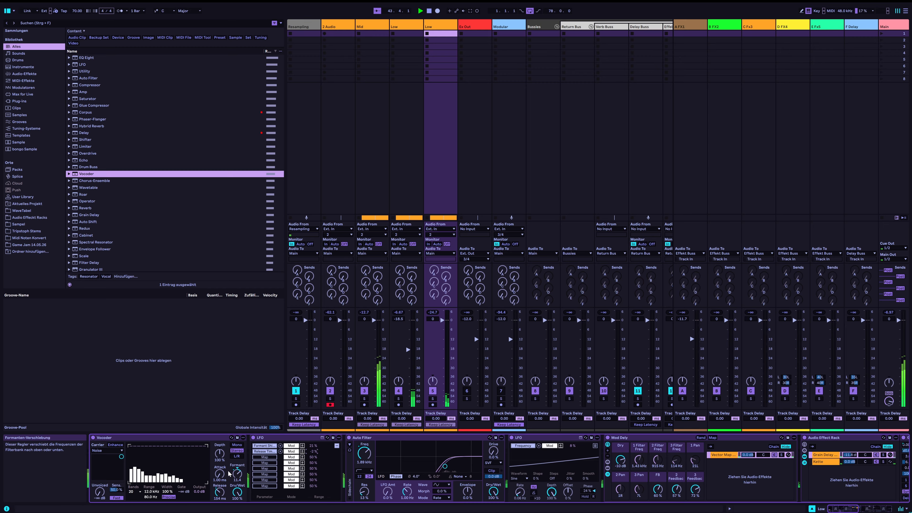
Reduce the Vocoder to 4 bands and lower the duplicate Low track's volume to -12 dB.
click(133, 492)
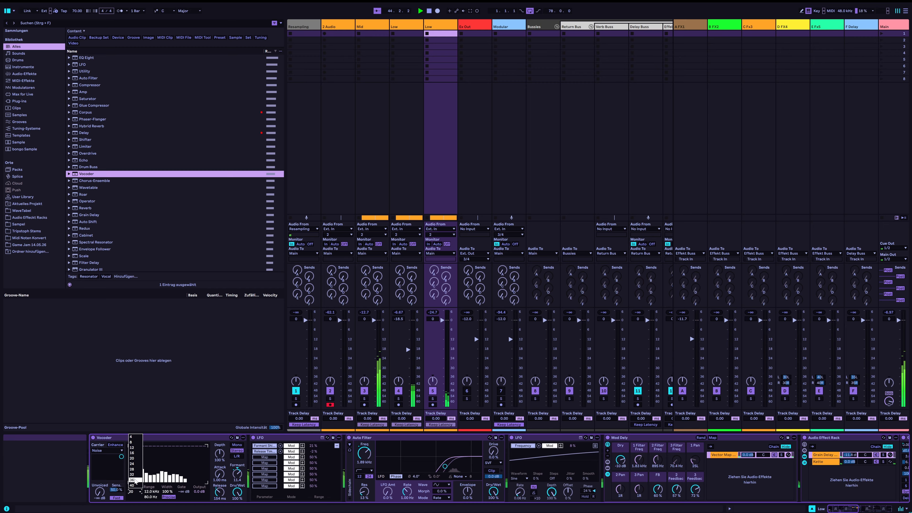
click(132, 437)
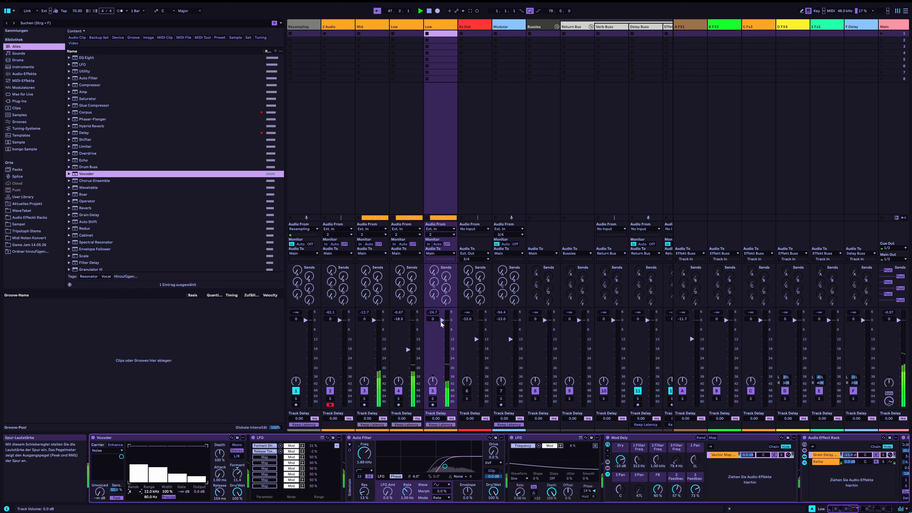
drag(442, 323, 443, 339)
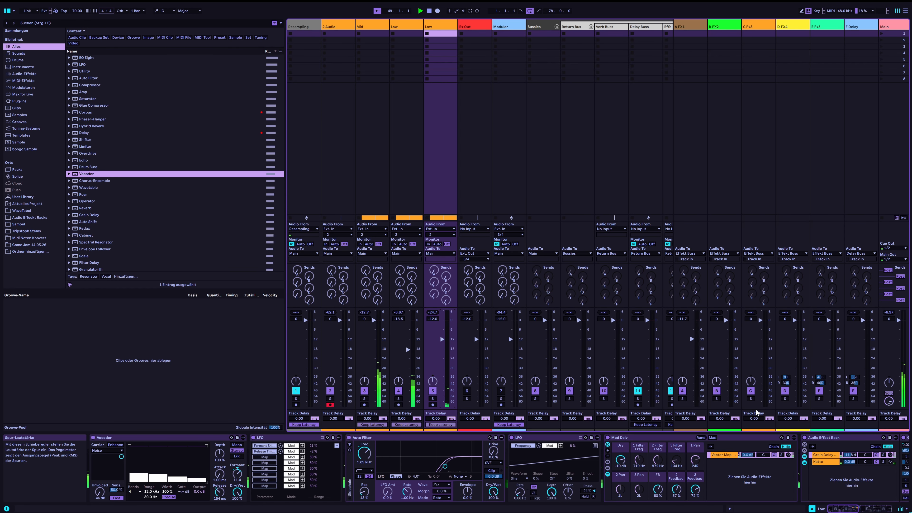
Move Auto Pan-Tremolo to just before EQ Eight, setting its amount to 88 % and its frequency to 0.10 Hz.
scroll(532, 441, right, 10)
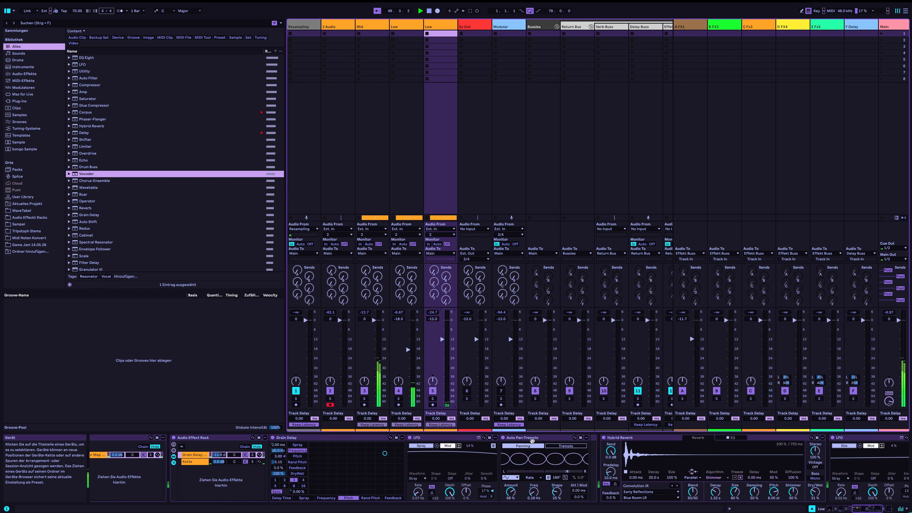
click(532, 441)
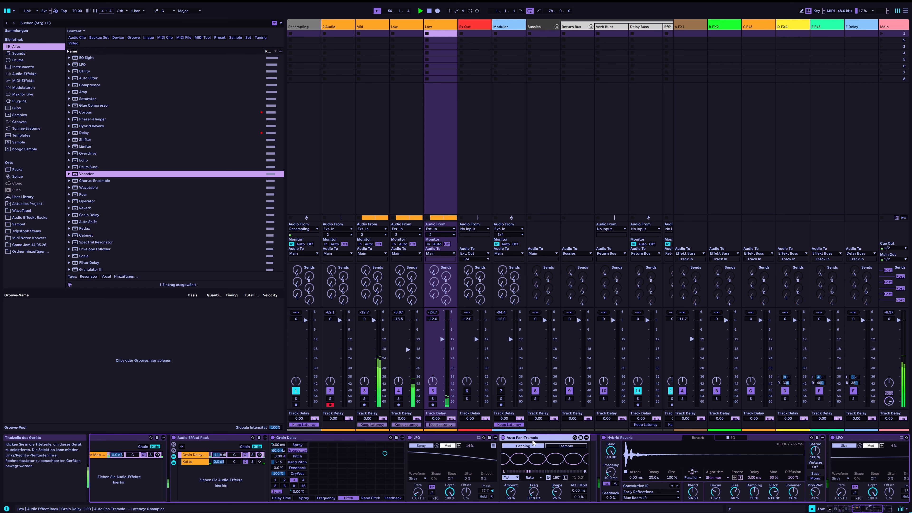
key(Delete)
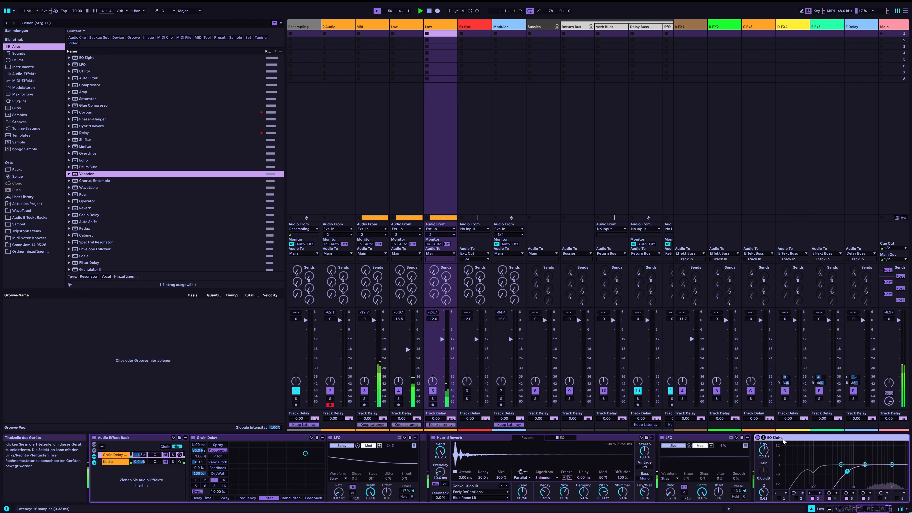
key(ctrl+z)
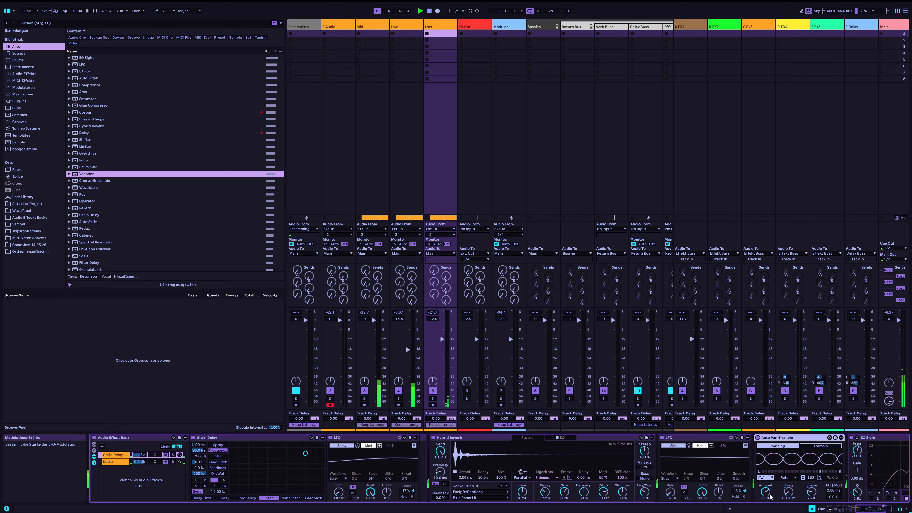
drag(770, 493, 789, 501)
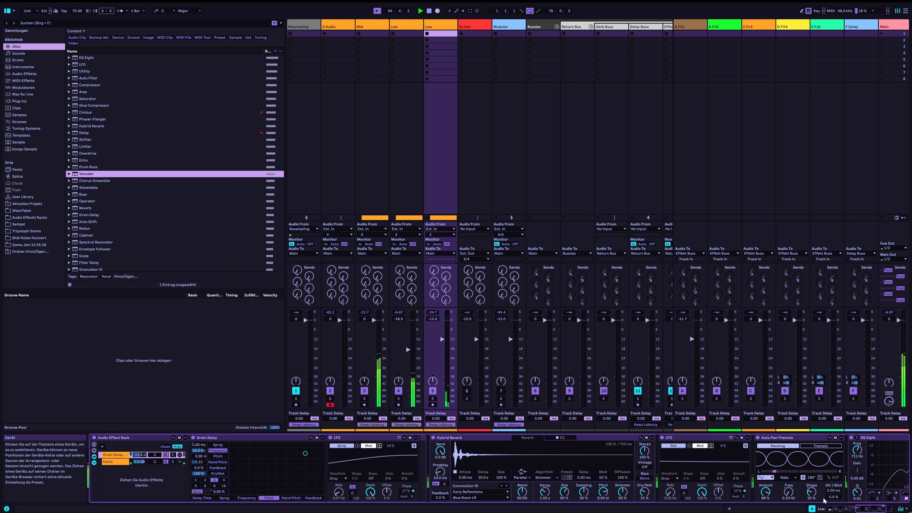
In the Arrangement, insert Redux ahead of Auto Filter on the duplicate Low track and lower its rate to about 9.19 kHz.
key(Tab)
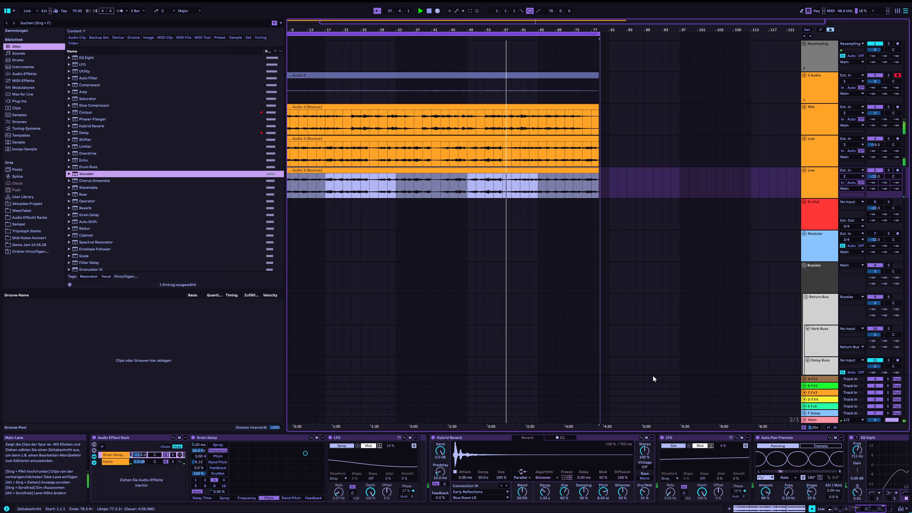
scroll(589, 256, left, 3)
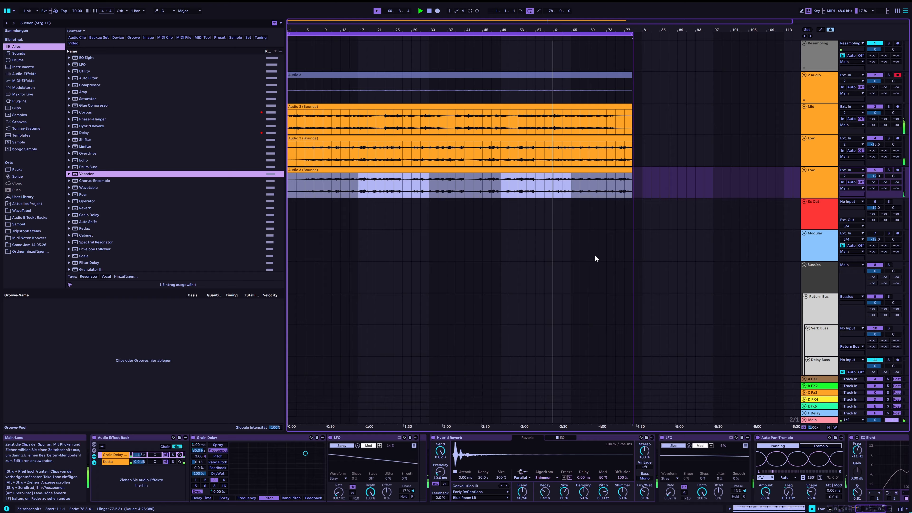
click(825, 185)
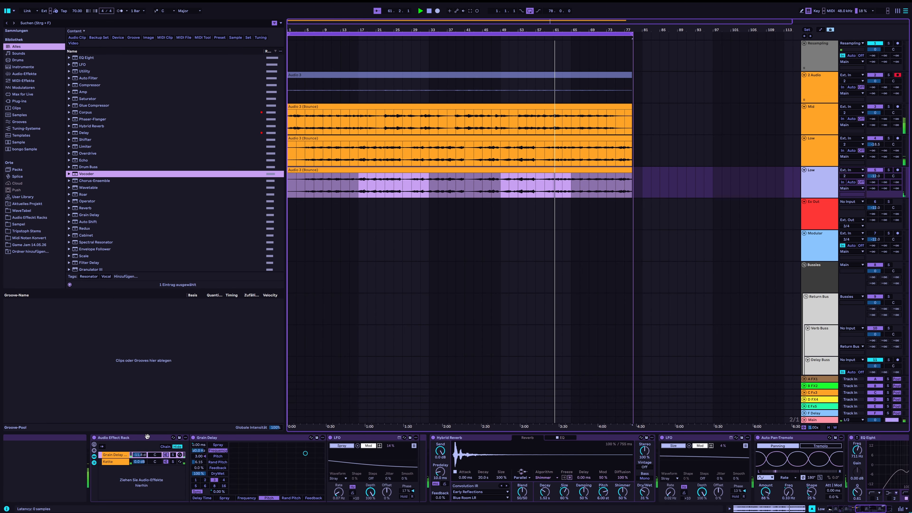
drag(154, 437, 860, 448)
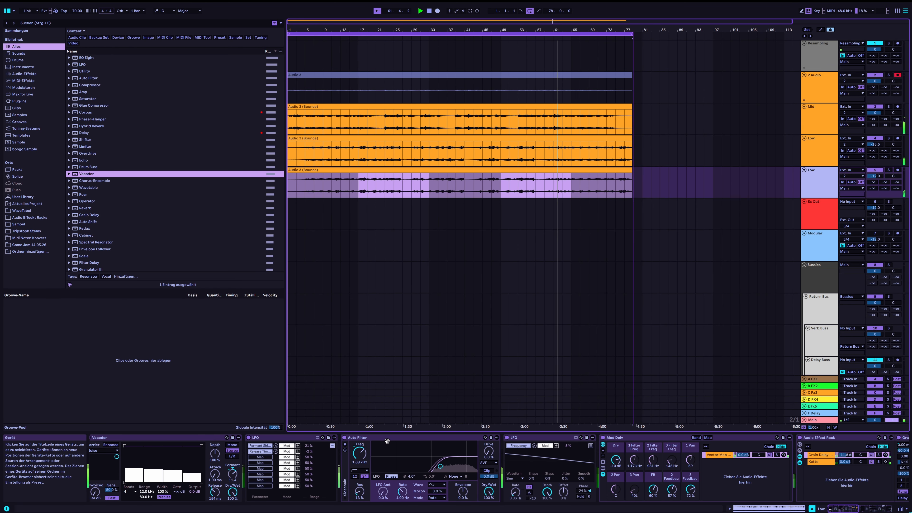
drag(386, 441, 392, 441)
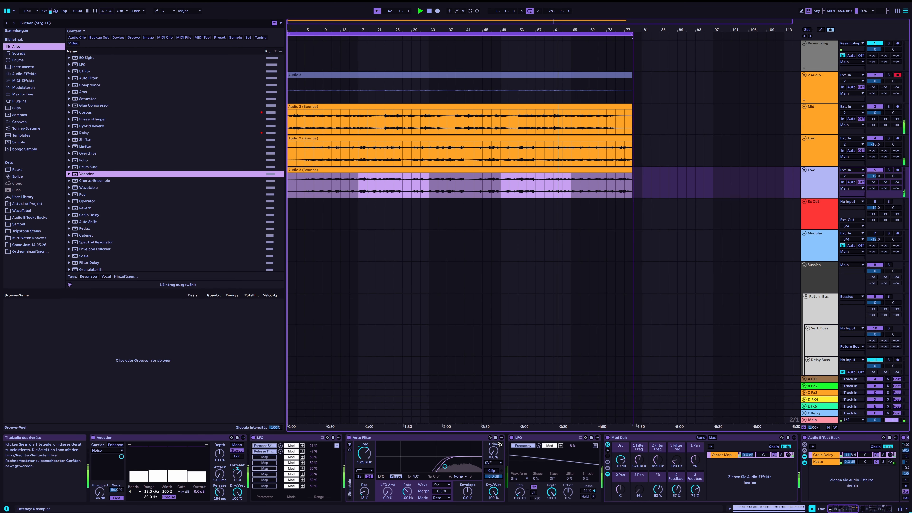
click(49, 22)
text(red)
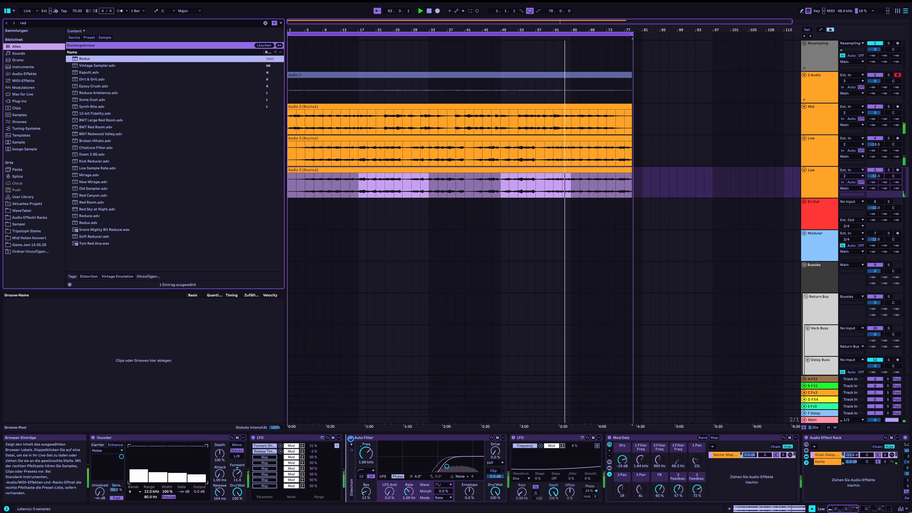
key(Return)
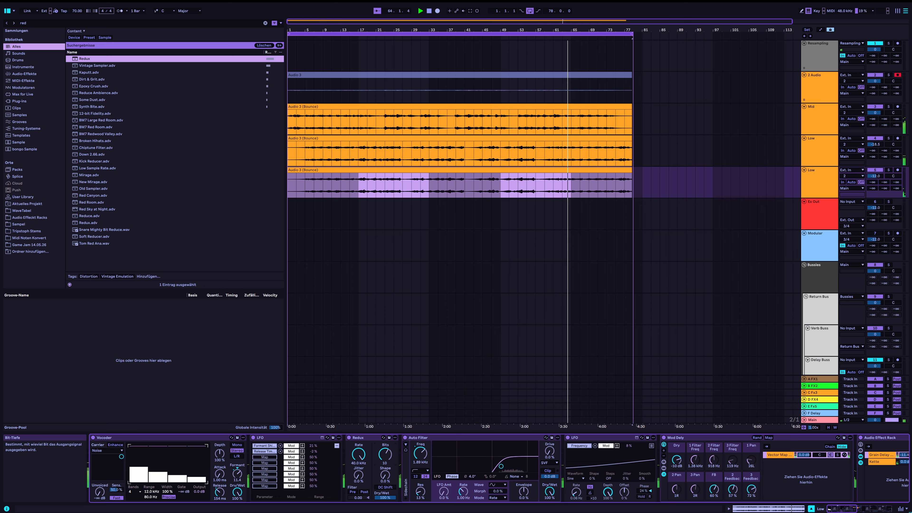
drag(385, 455, 358, 481)
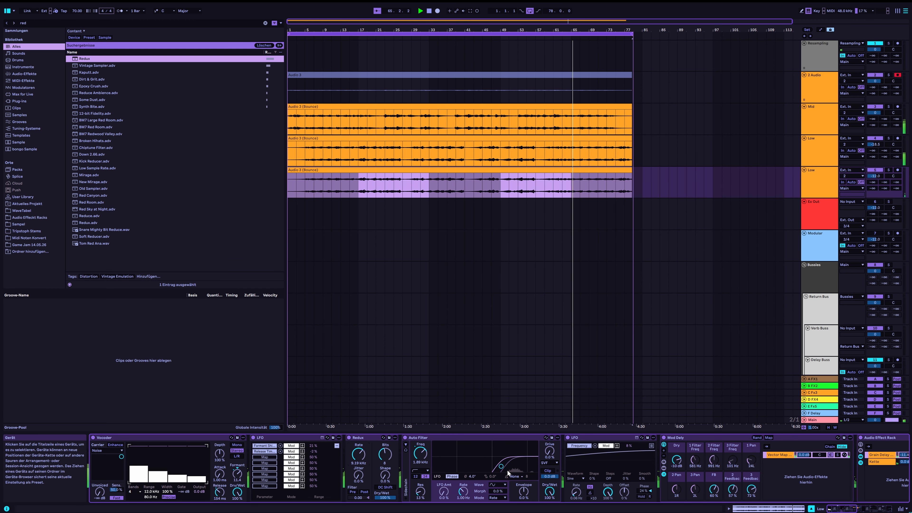
Set the waveform of the LFO modulating Auto Filter to Stray and map its second slot to Redux's sample rate.
click(575, 478)
click(578, 462)
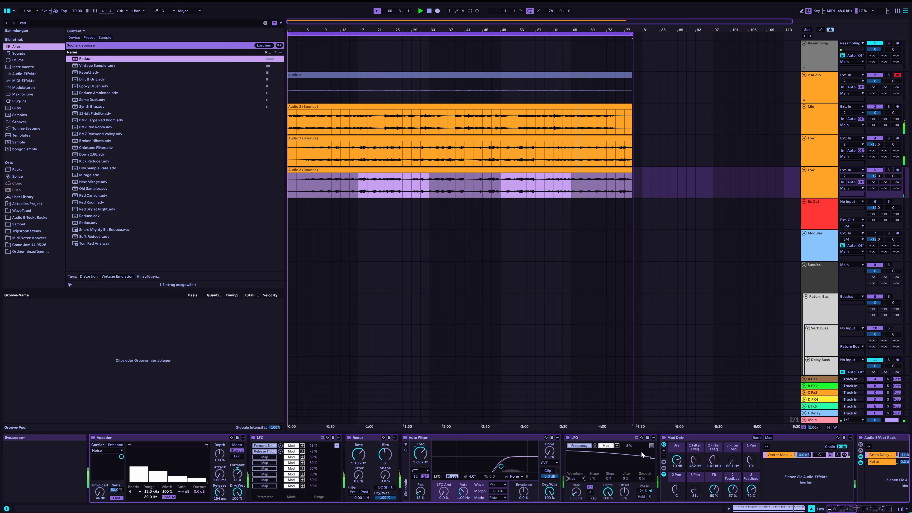
click(651, 446)
drag(628, 453, 628, 475)
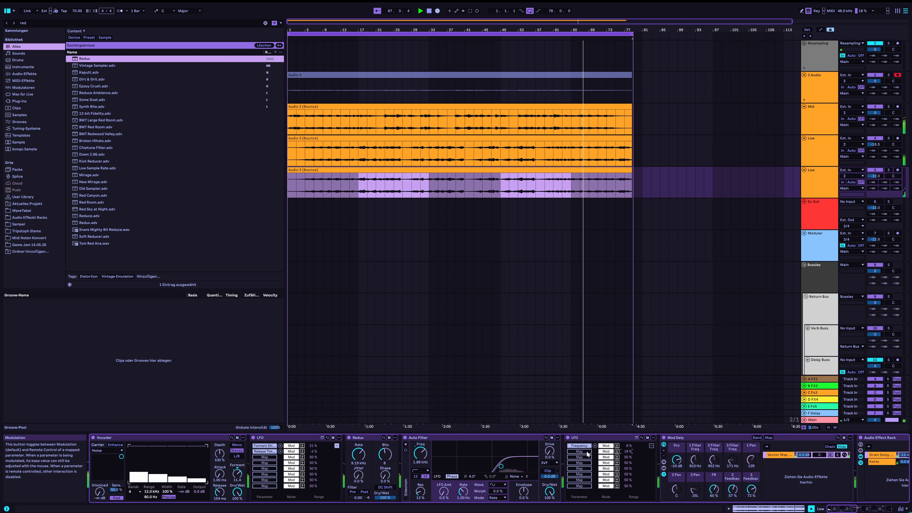
click(580, 452)
click(363, 456)
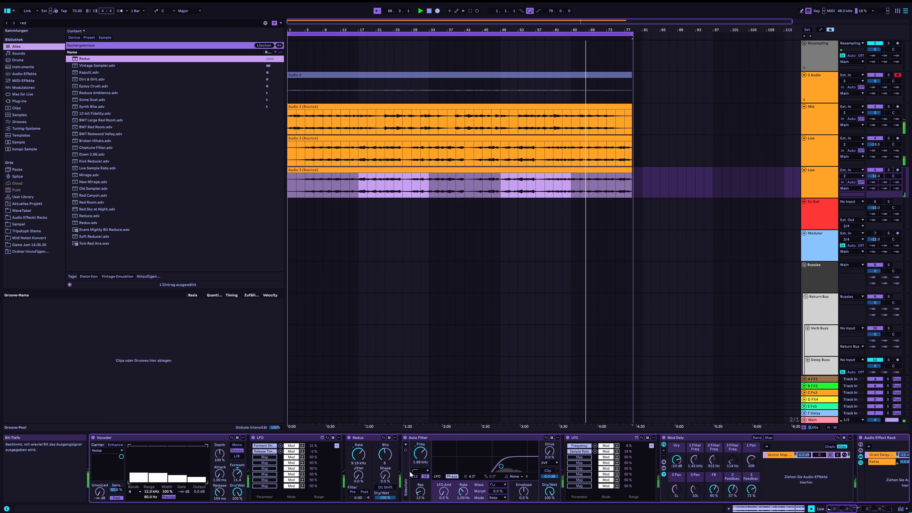
click(652, 445)
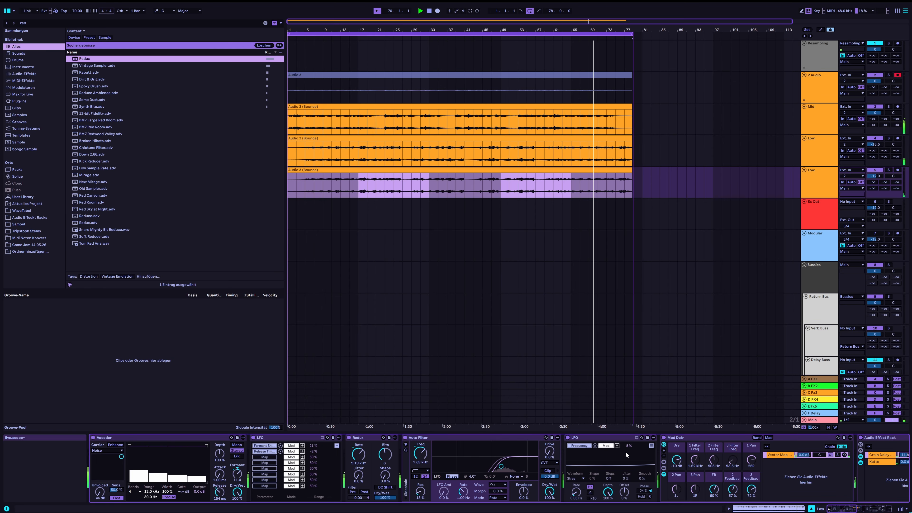
Group the Mid track and both Low tracks into one group track.
click(825, 114)
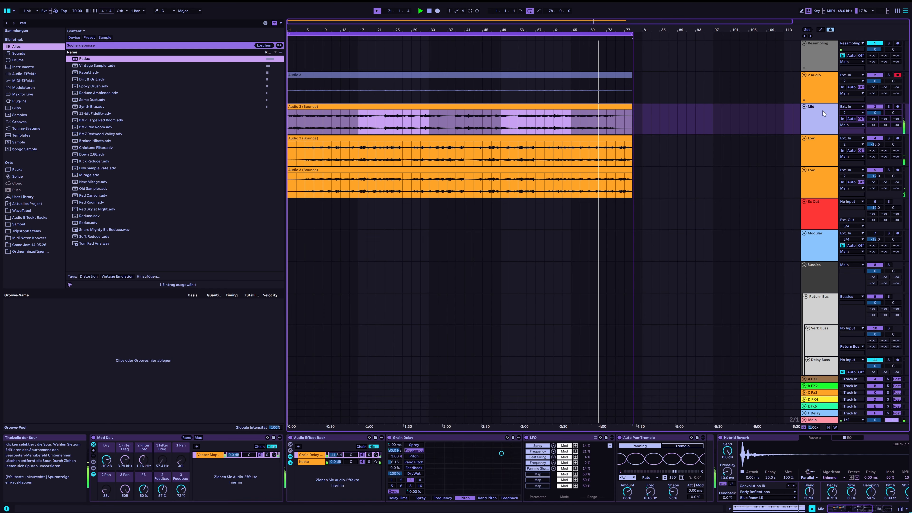
click(818, 149)
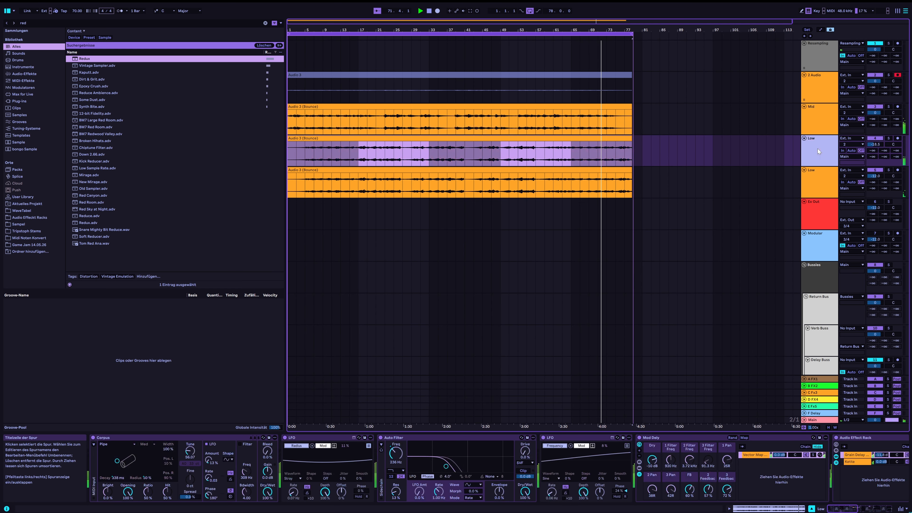
click(819, 171)
shift+click(820, 160)
shift+click(821, 124)
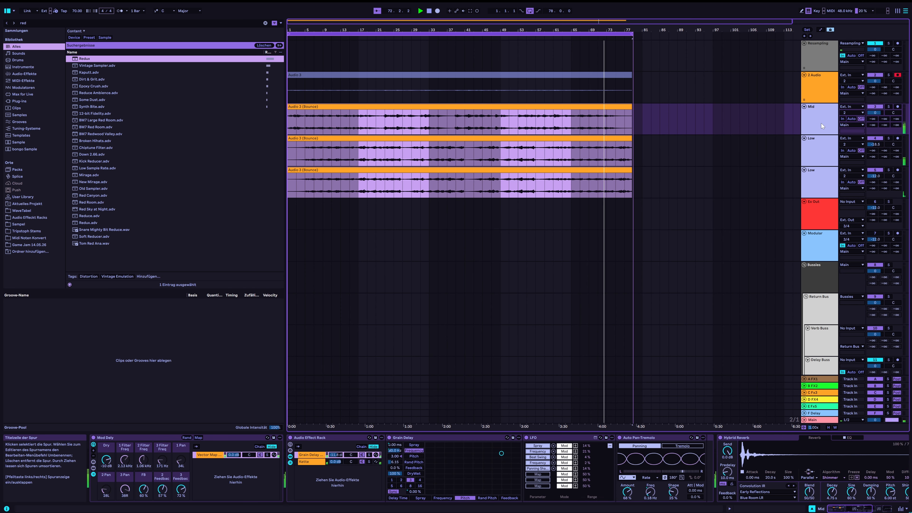
key(ctrl+g)
Add EQ Eight to the new group track and switch its M/S editing to the M channel.
click(826, 126)
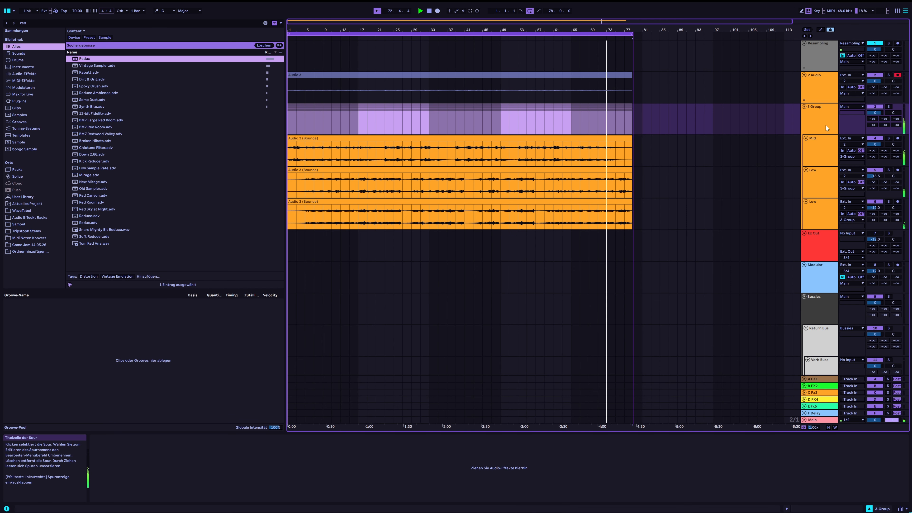
click(38, 21)
key(BackSpace)
key(BackSpace)
key(BackSpace)
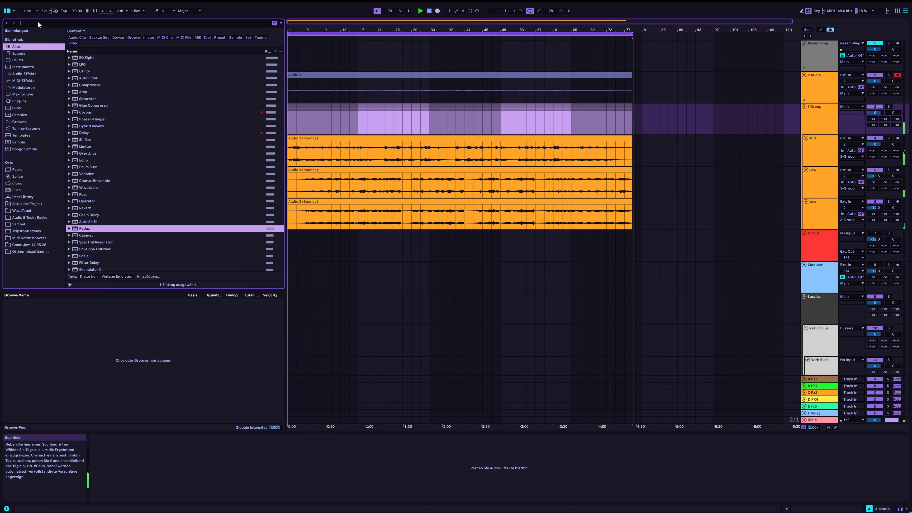
text(EQ)
drag(87, 60, 164, 472)
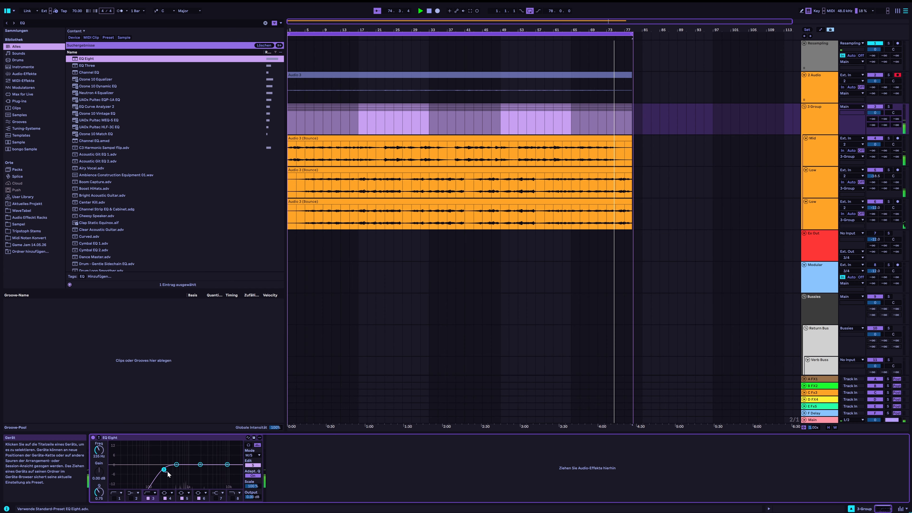
click(254, 465)
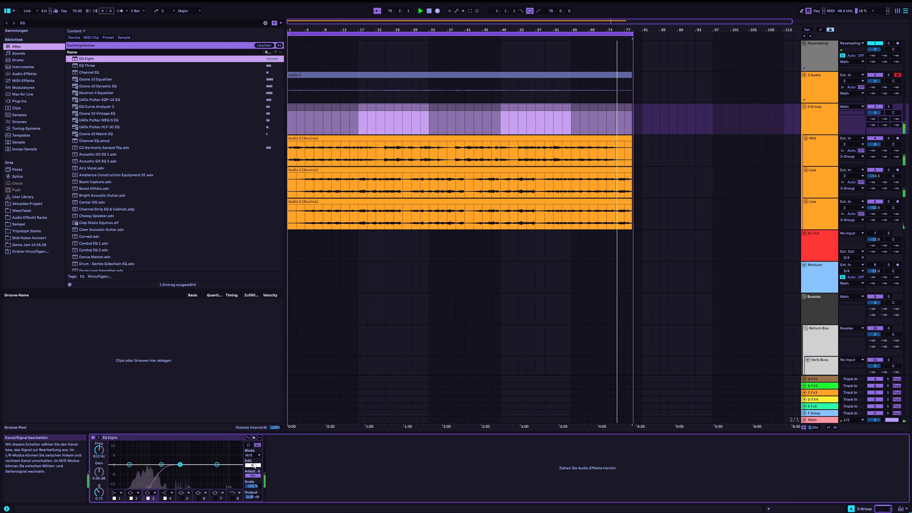
Find Glue Compressor in the browser and add it after EQ Eight on the group track.
click(41, 23)
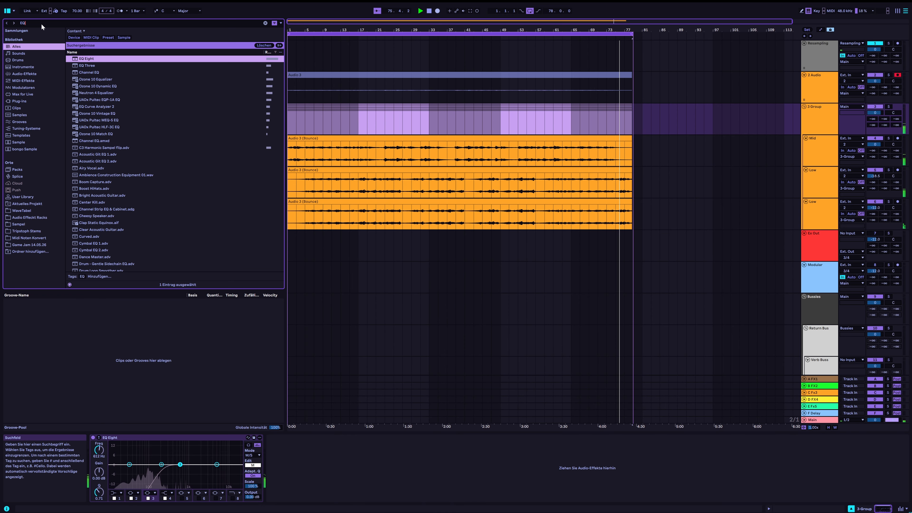
key(BackSpace)
key(BackSpace)
text(GLUE)
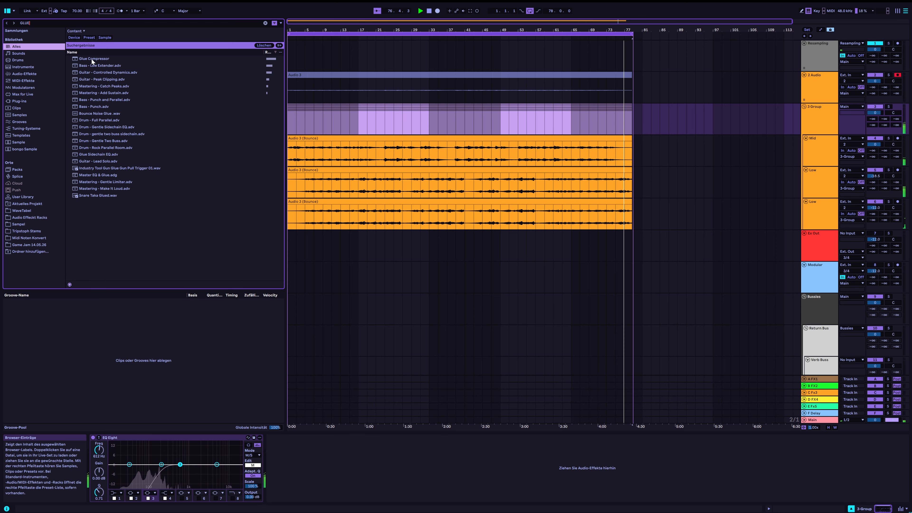
drag(91, 58, 307, 459)
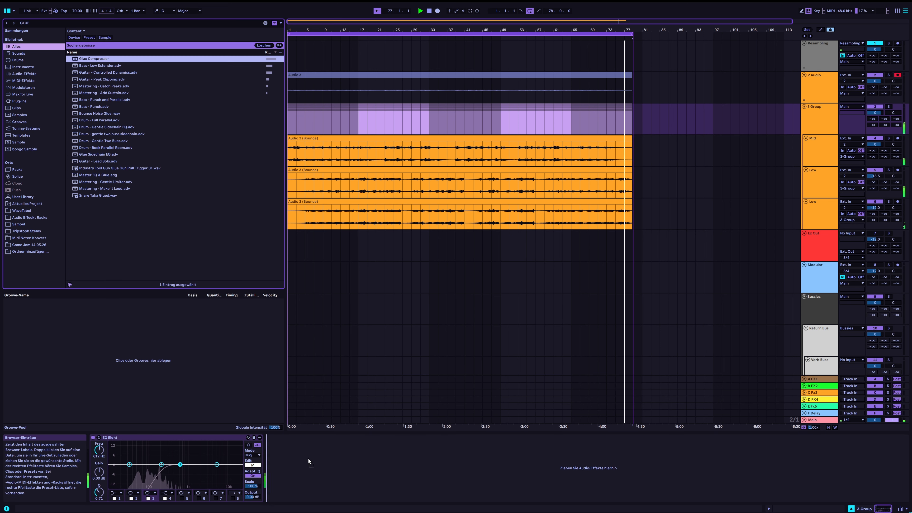